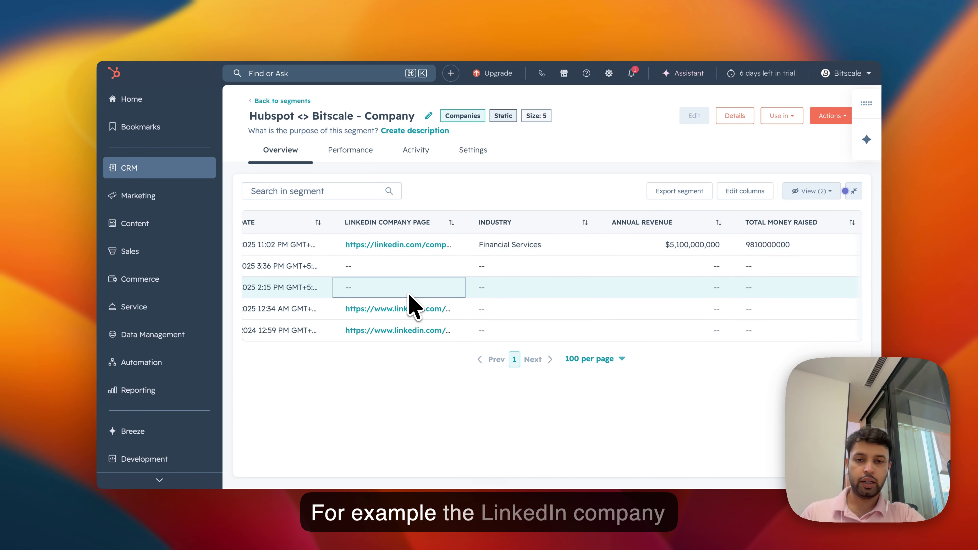
# Review the LinkedIn company page, industry, annual revenue, total money raised and intent signal columns of the HubSpot company segment.
pyautogui.hscroll(3, 478, 288)
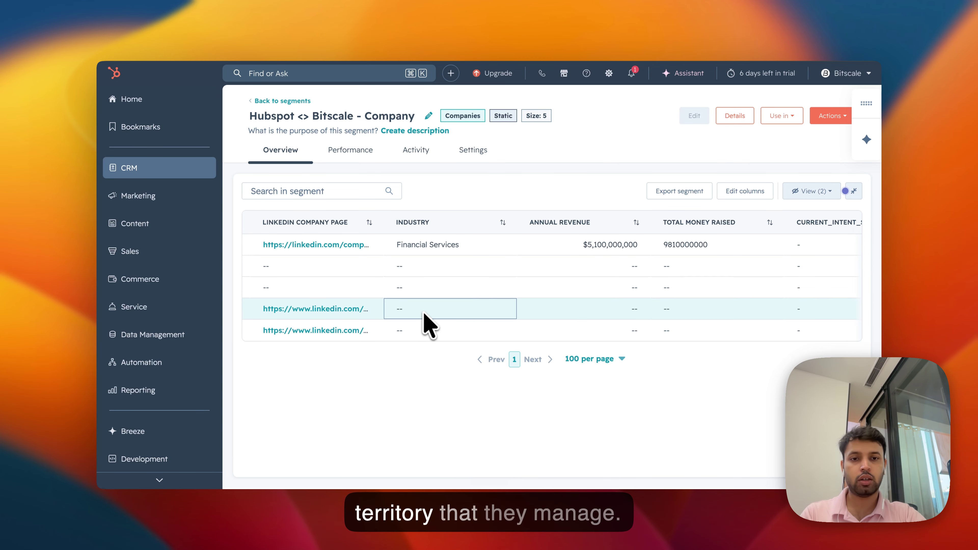
pyautogui.hscroll(3, 601, 310)
pyautogui.click(580, 288)
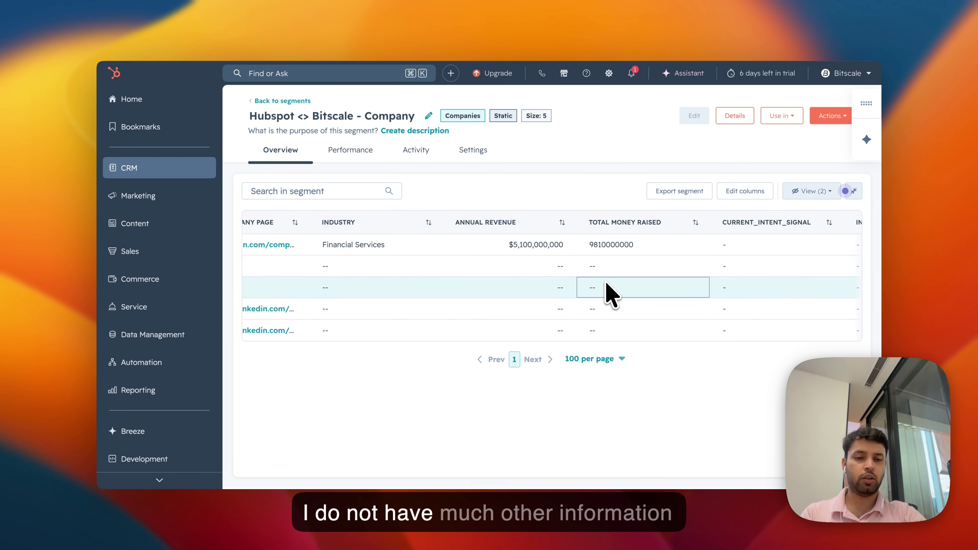
pyautogui.hscroll(2, 607, 293)
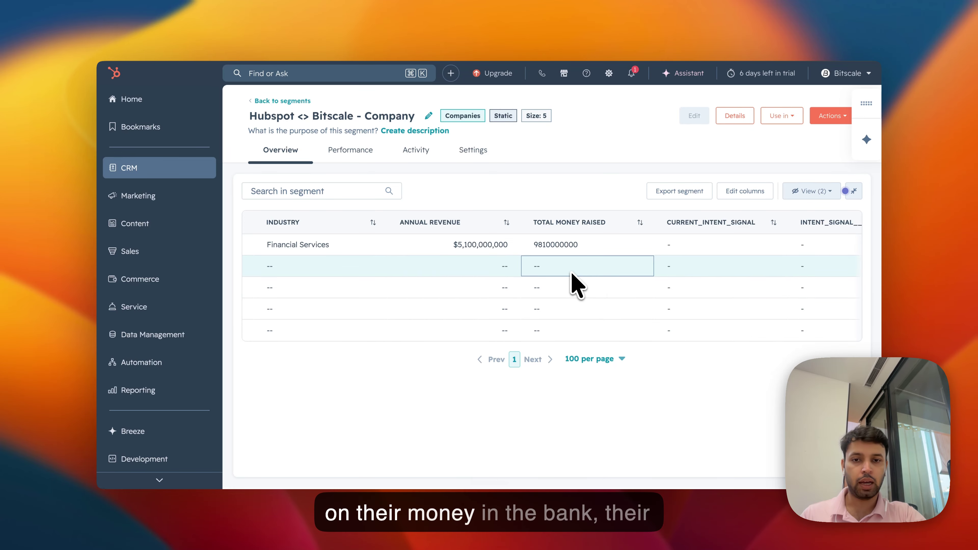
pyautogui.hscroll(7, 509, 301)
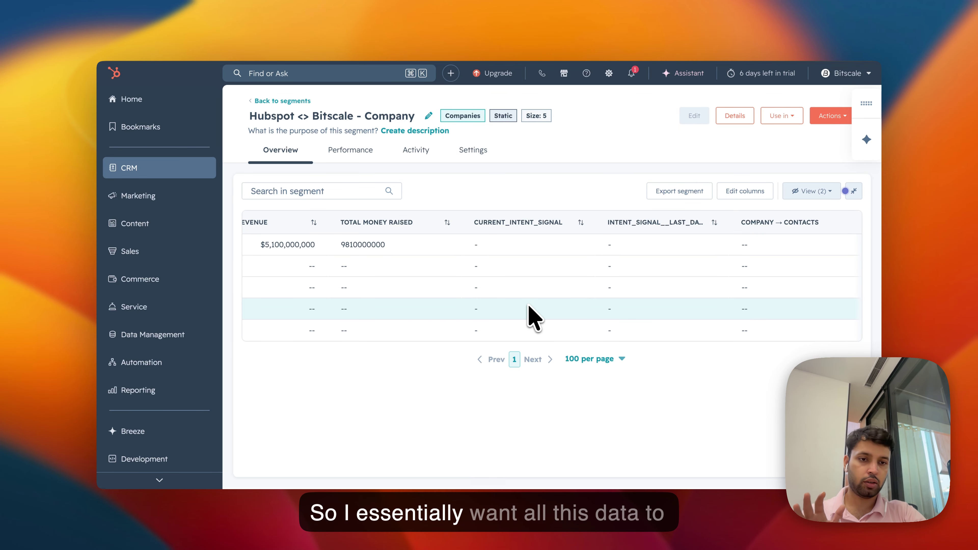
pyautogui.hscroll(-5, 533, 316)
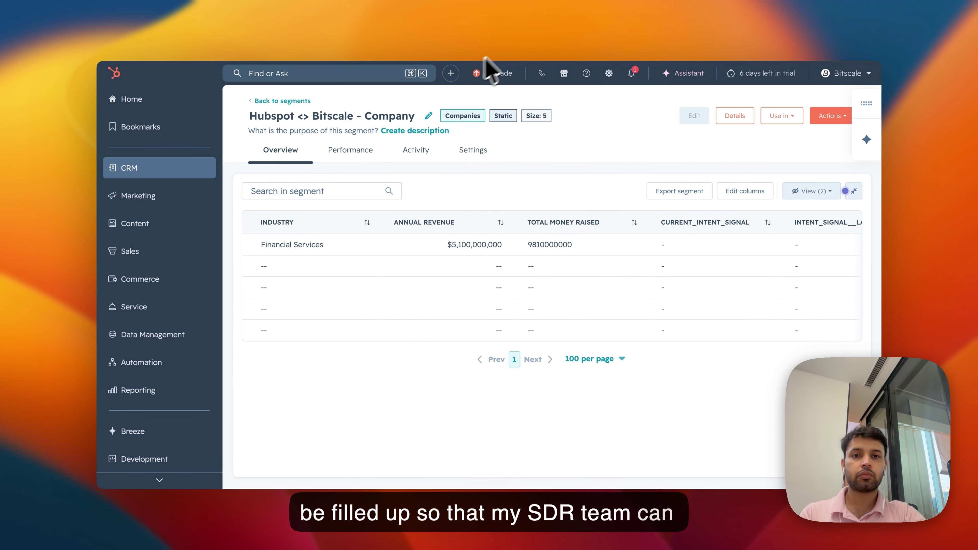
# Switch to the Hubspot Segment - Demo grid in Bitscale and examine its first columns beside the source records.
pyautogui.click(574, 21)
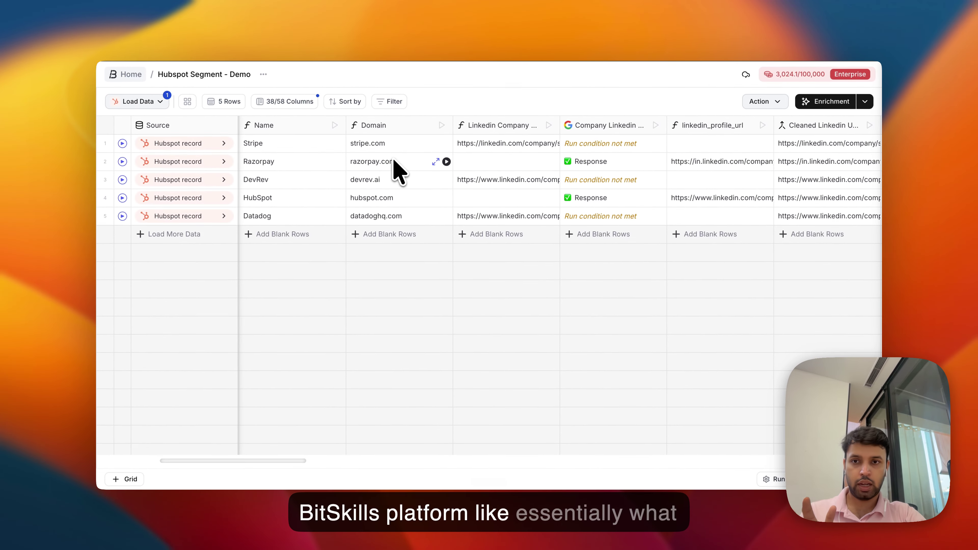
pyautogui.hscroll(-5, 396, 169)
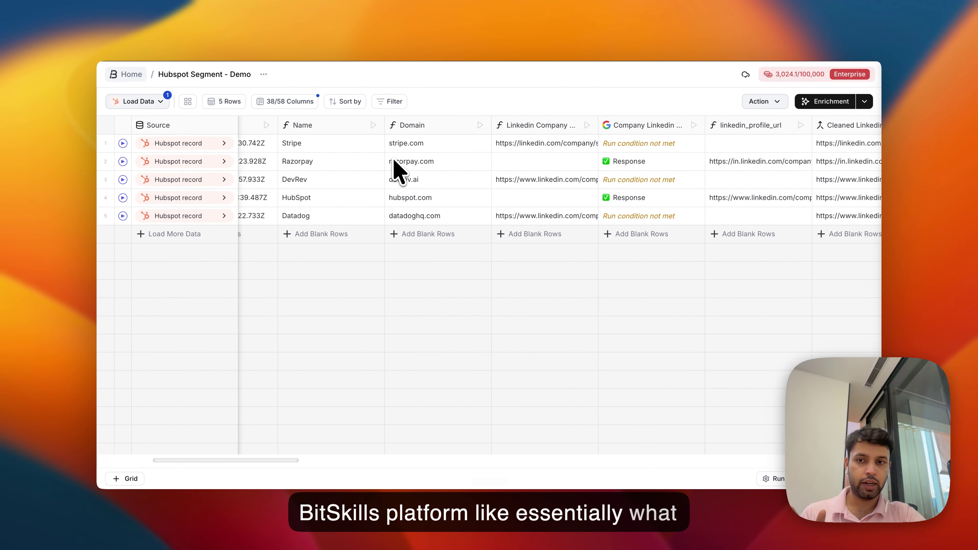
pyautogui.hscroll(-5, 396, 169)
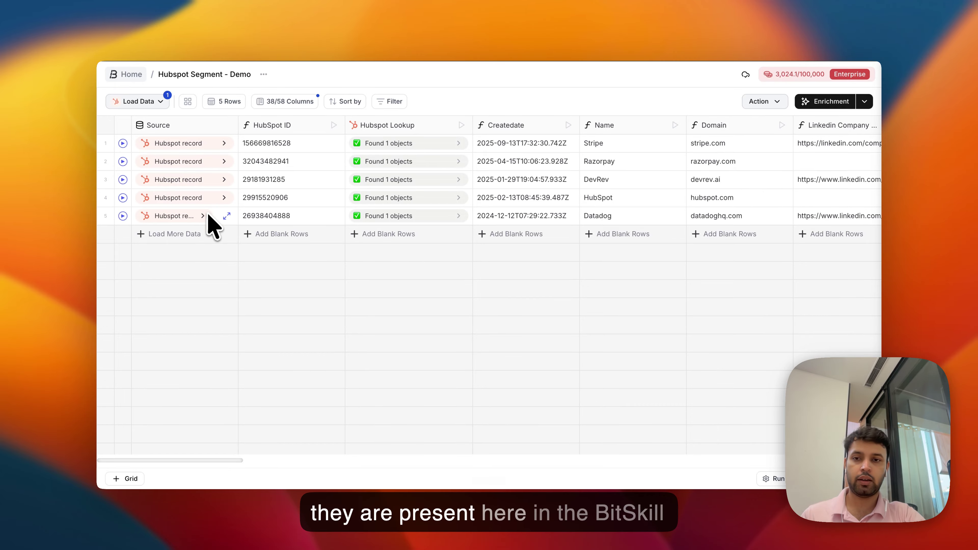
# Open the choices for adding another data source to the grid and look through them down to the Others section.
pyautogui.click(154, 101)
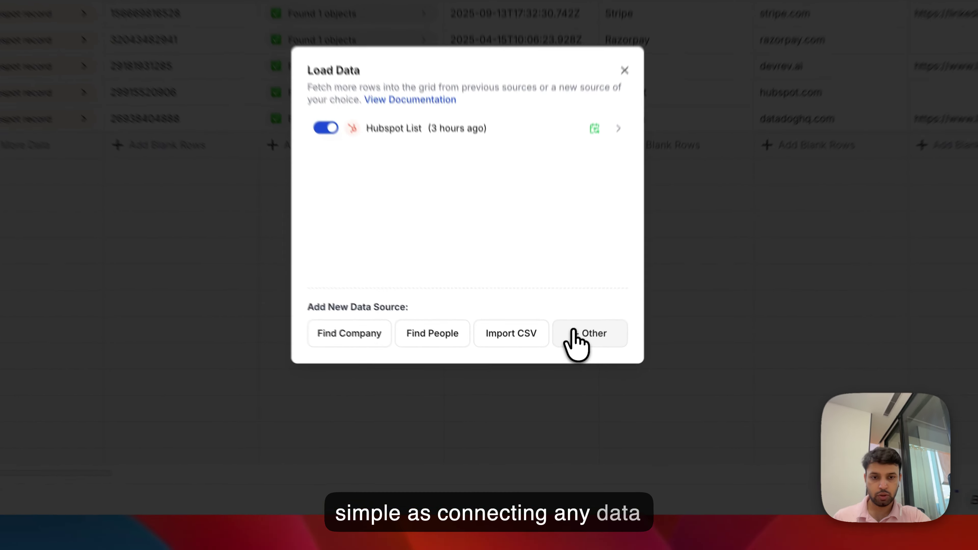
pyautogui.click(563, 364)
pyautogui.scroll(-3, 520, 442)
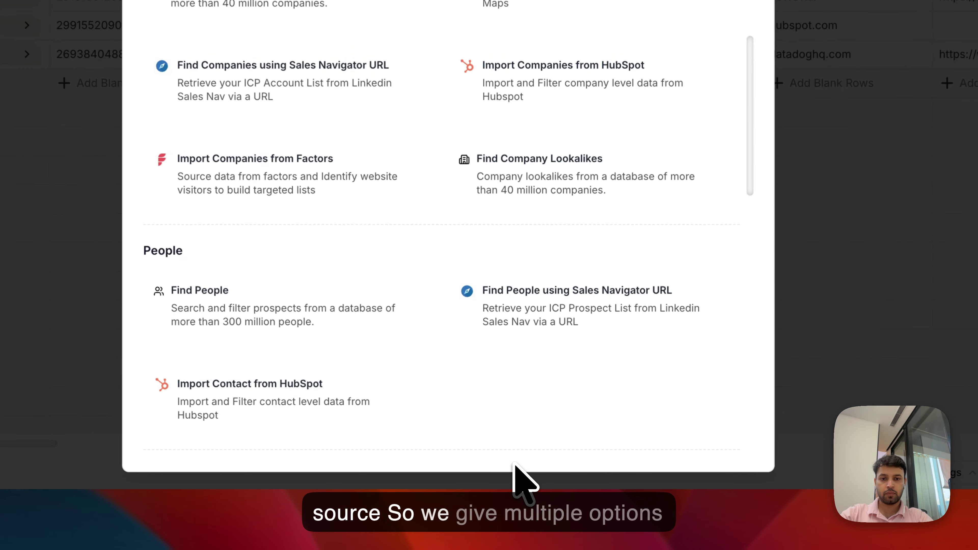
pyautogui.scroll(3, 515, 464)
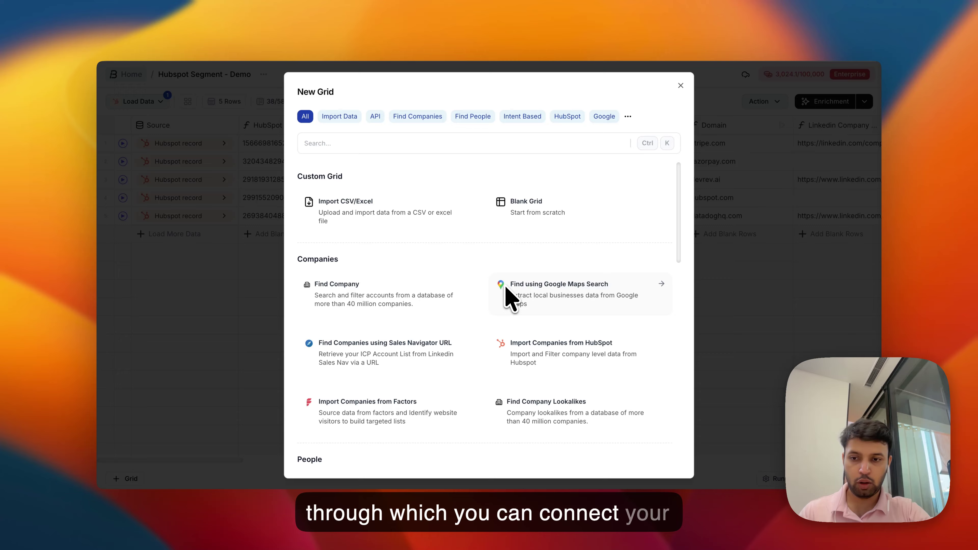
pyautogui.scroll(-2, 510, 299)
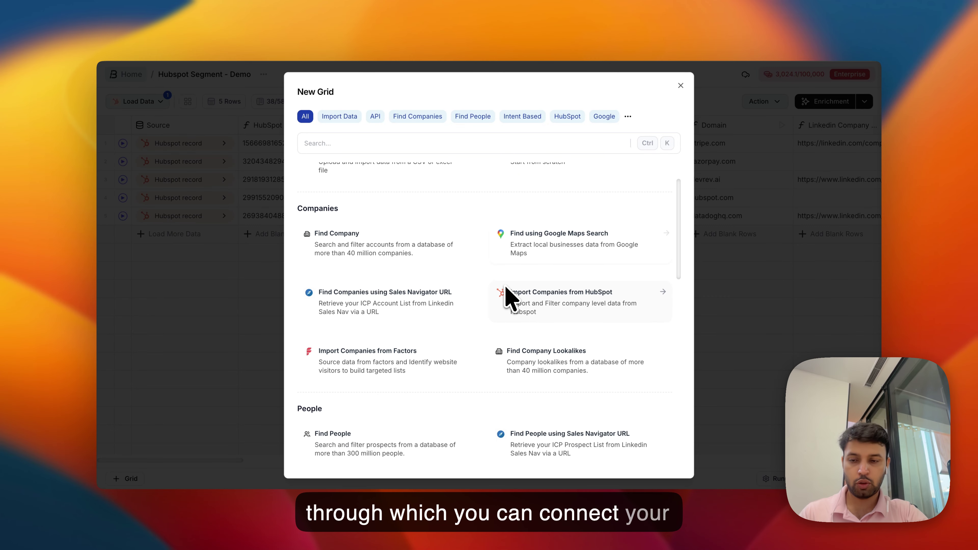
pyautogui.scroll(-15, 510, 299)
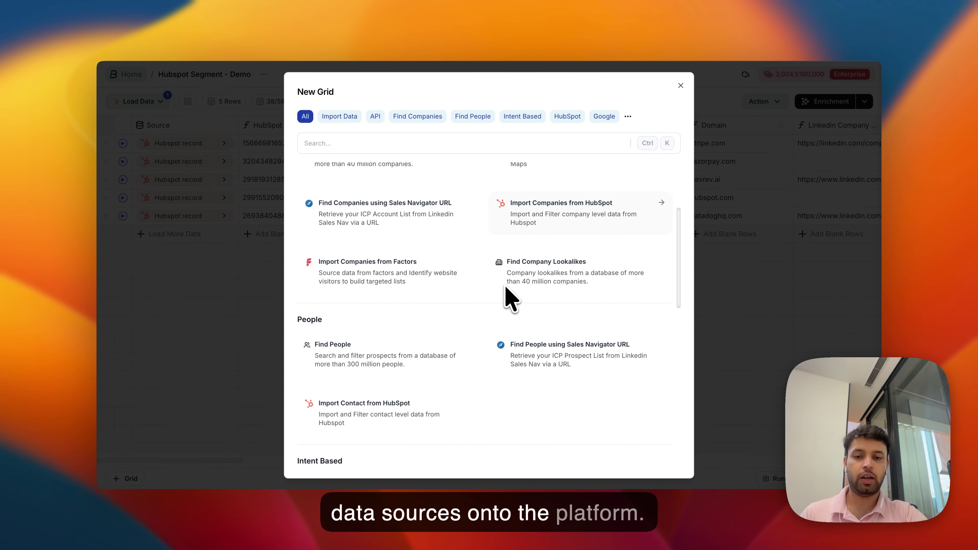
pyautogui.scroll(-1, 511, 298)
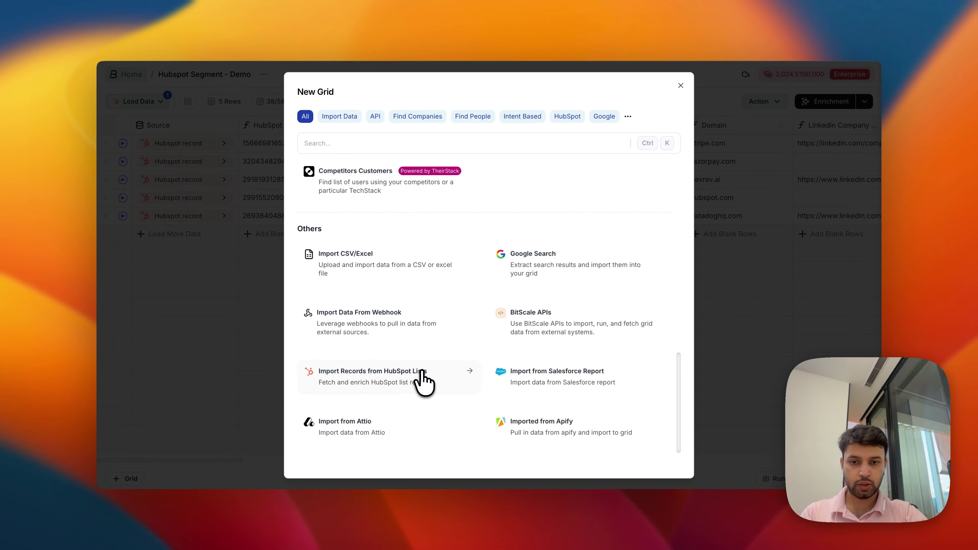
# Start importing records from HubSpot lists, select a connected HubSpot account, check its list choices, and close the dialogs without importing.
pyautogui.click(420, 379)
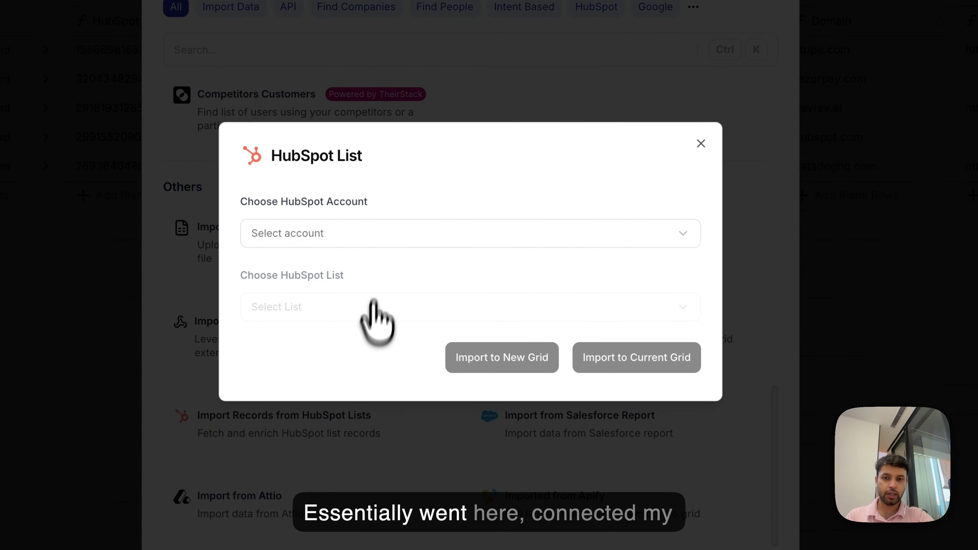
pyautogui.click(385, 237)
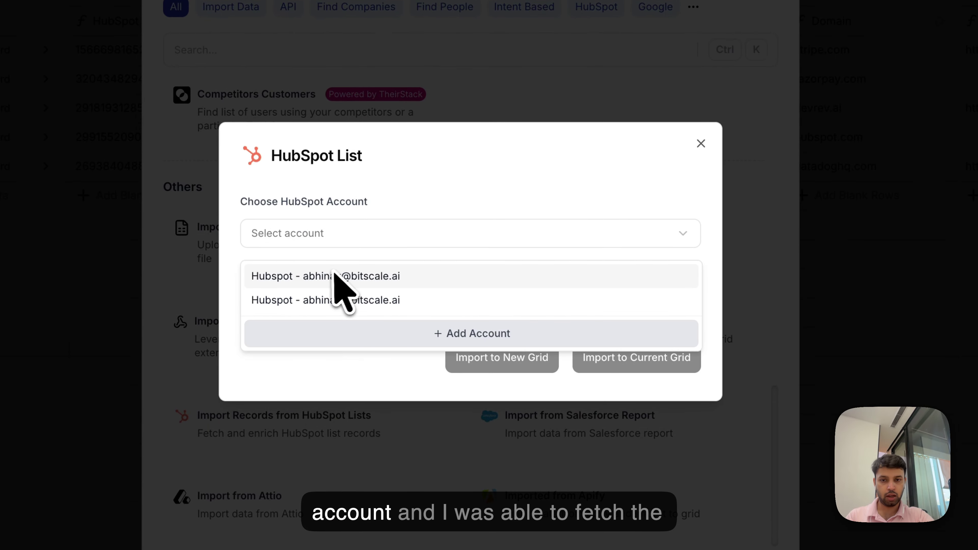
pyautogui.click(334, 276)
pyautogui.click(312, 307)
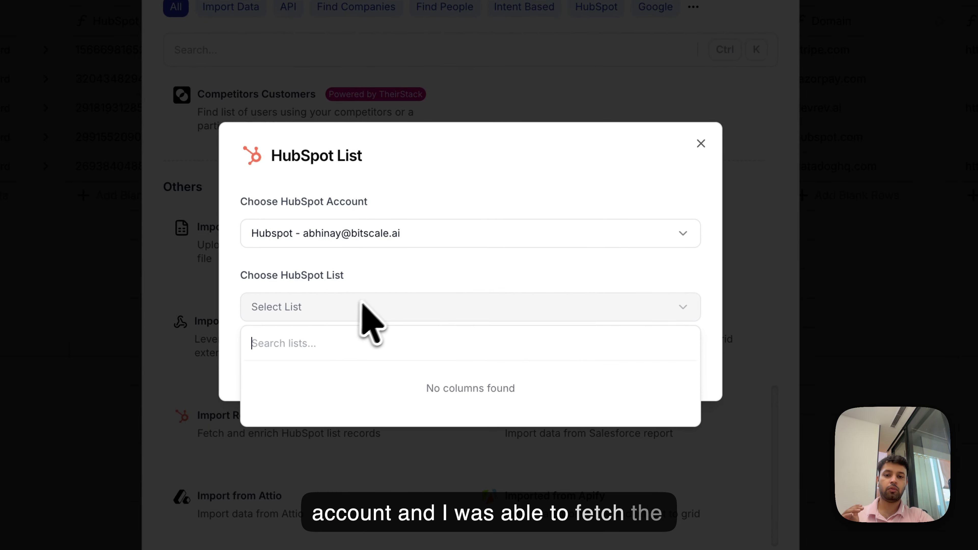
pyautogui.click(460, 270)
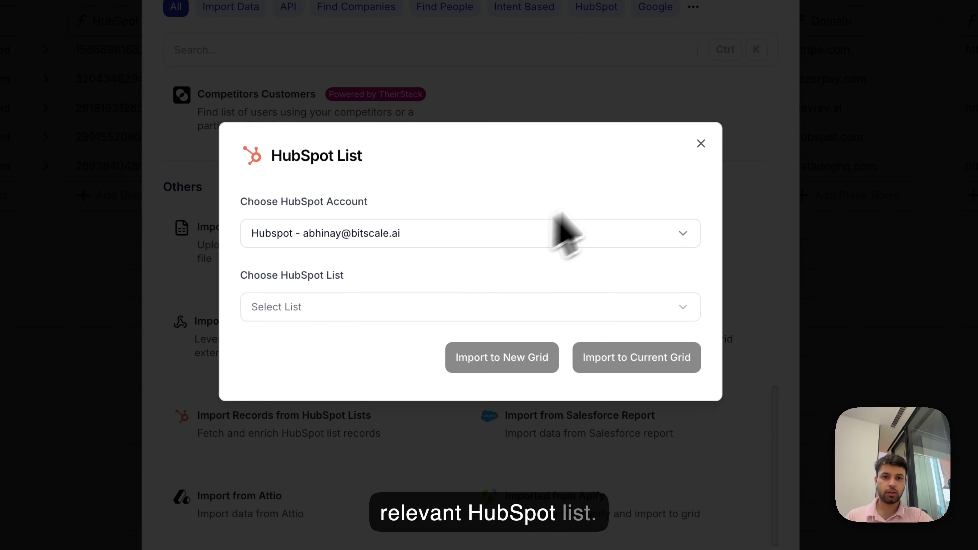
pyautogui.click(701, 143)
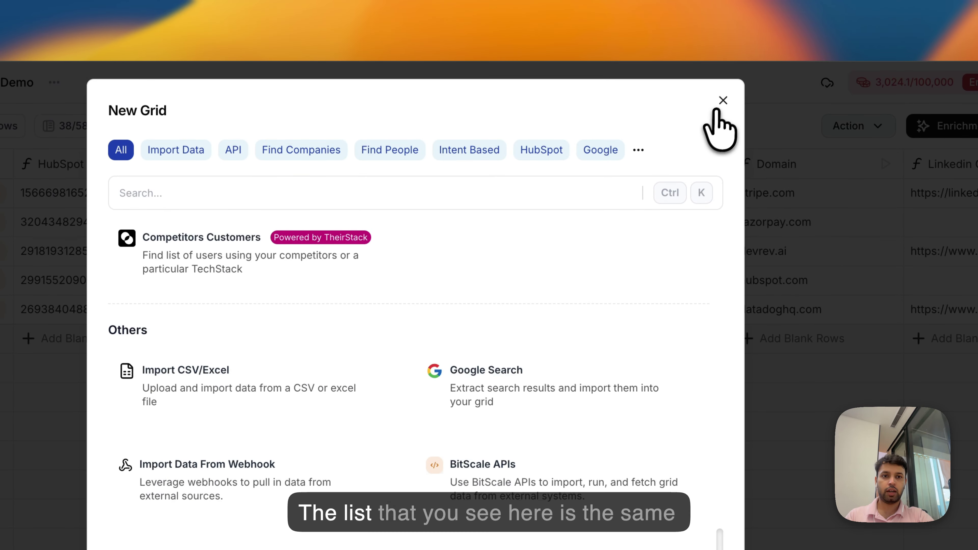
pyautogui.click(717, 111)
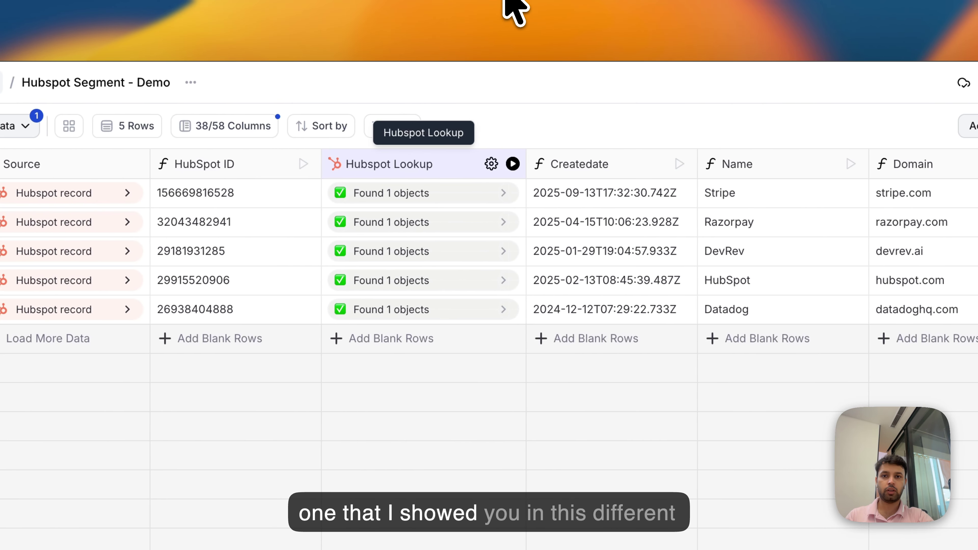
# Switch to the HubSpot company segment and check its companies, domains and missing LinkedIn and industry values.
pyautogui.click(514, 7)
pyautogui.hscroll(-10, 410, 330)
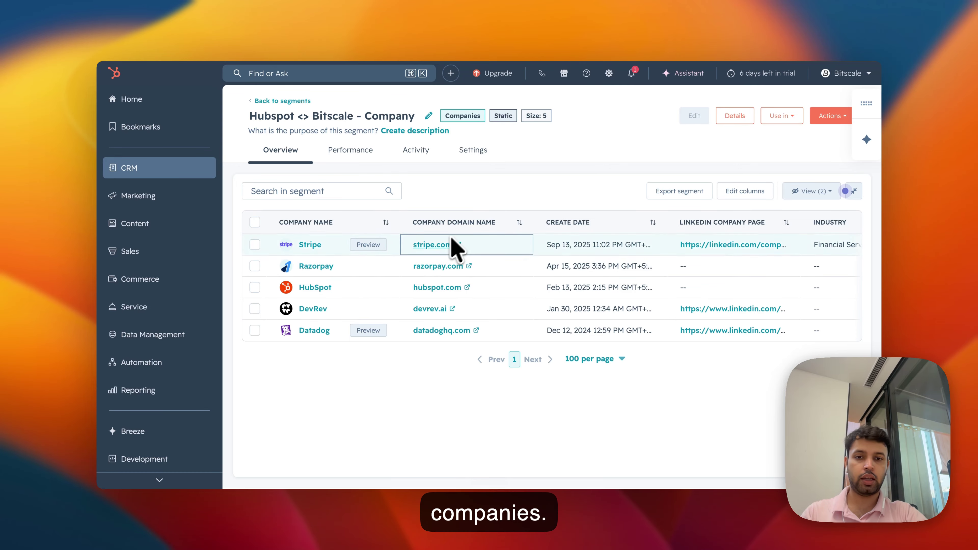
pyautogui.hscroll(5, 578, 289)
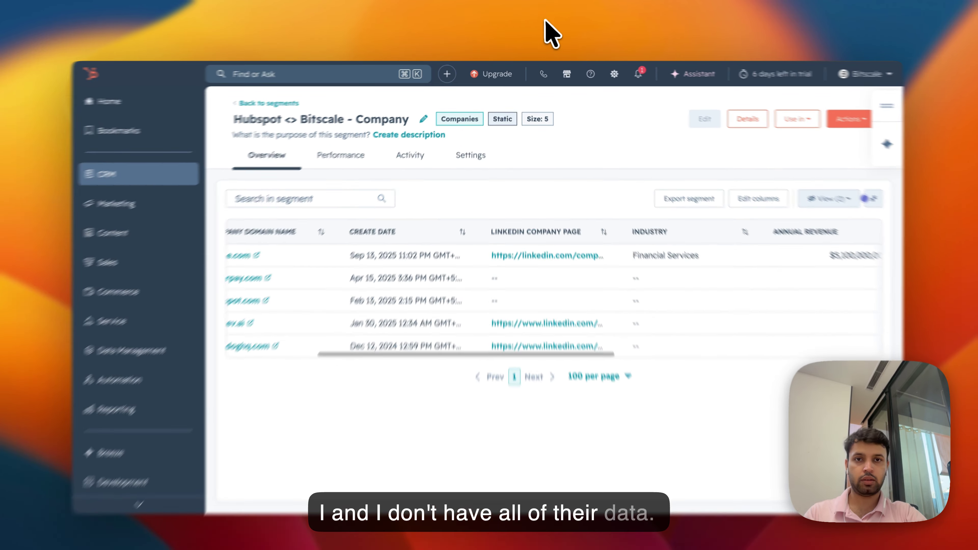
# Return to the Bitscale grid and review the create date, name, domain and LinkedIn company fields taken from HubSpot.
pyautogui.click(554, 17)
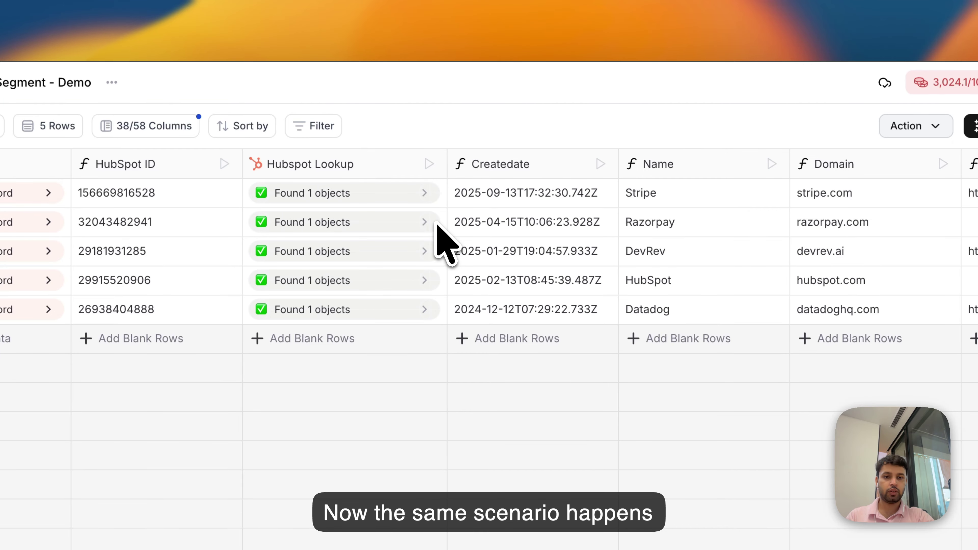
pyautogui.hscroll(4, 462, 188)
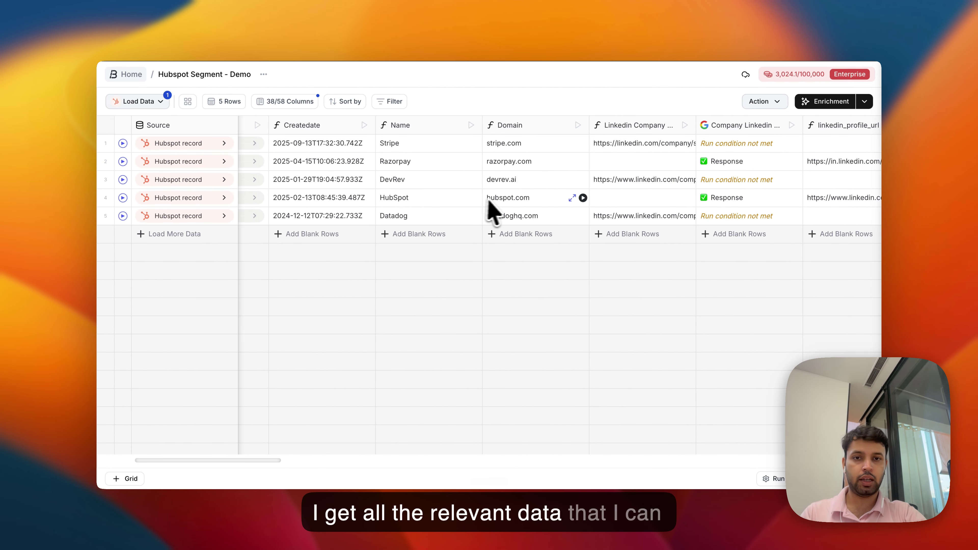
pyautogui.hscroll(3, 507, 210)
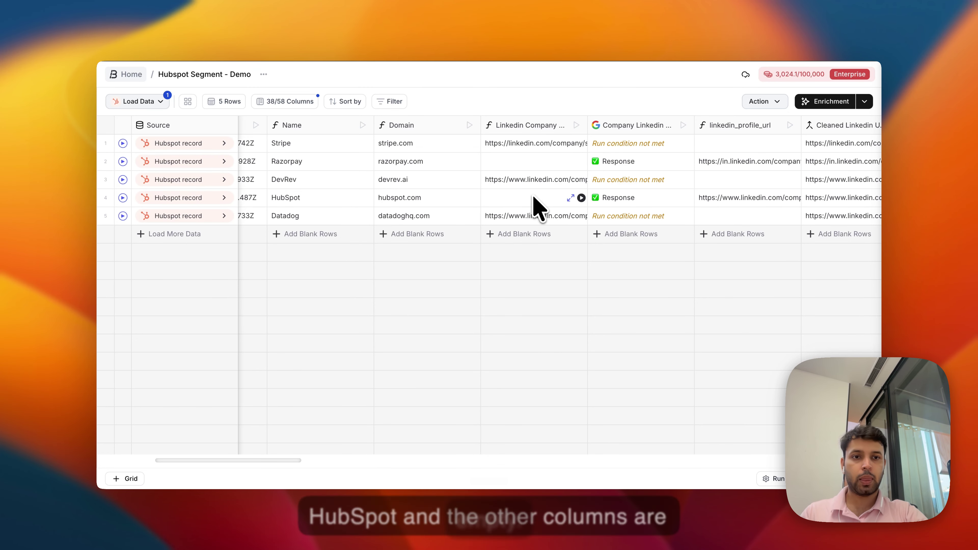
pyautogui.hscroll(3, 537, 208)
pyautogui.hscroll(1, 538, 208)
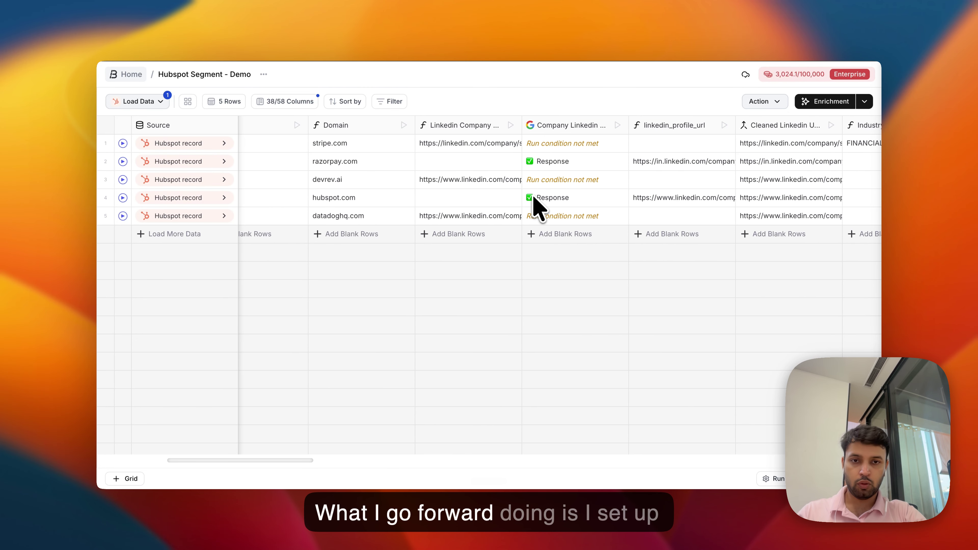
# Compare the original LinkedIn company URLs with the Google lookup, linkedin_profile_url and cleaned LinkedIn URL columns.
pyautogui.hscroll(5, 537, 208)
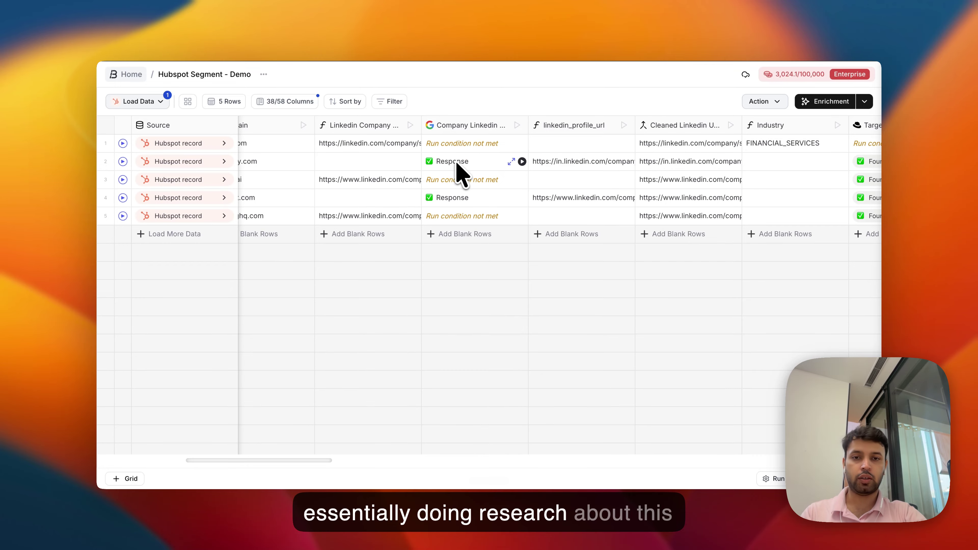
pyautogui.hscroll(2, 462, 169)
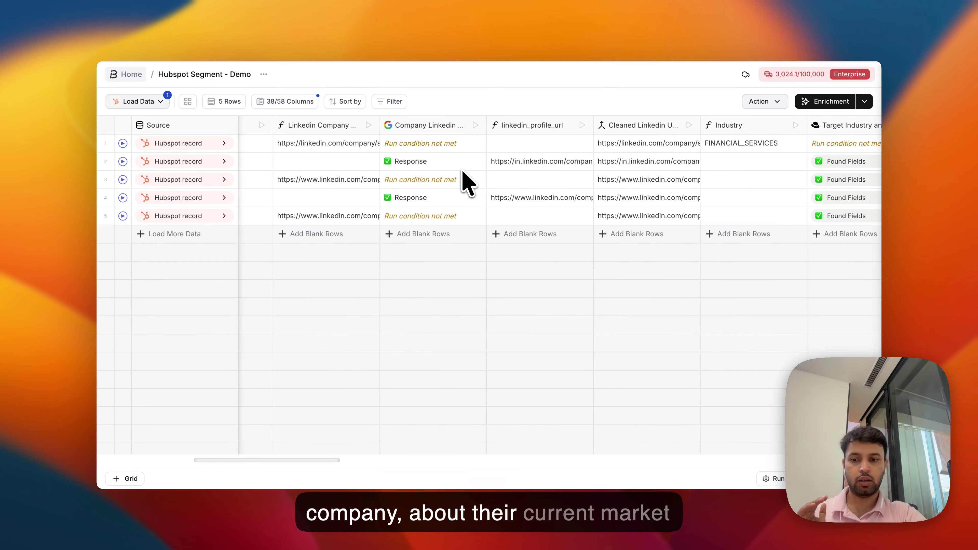
pyautogui.hscroll(2, 462, 169)
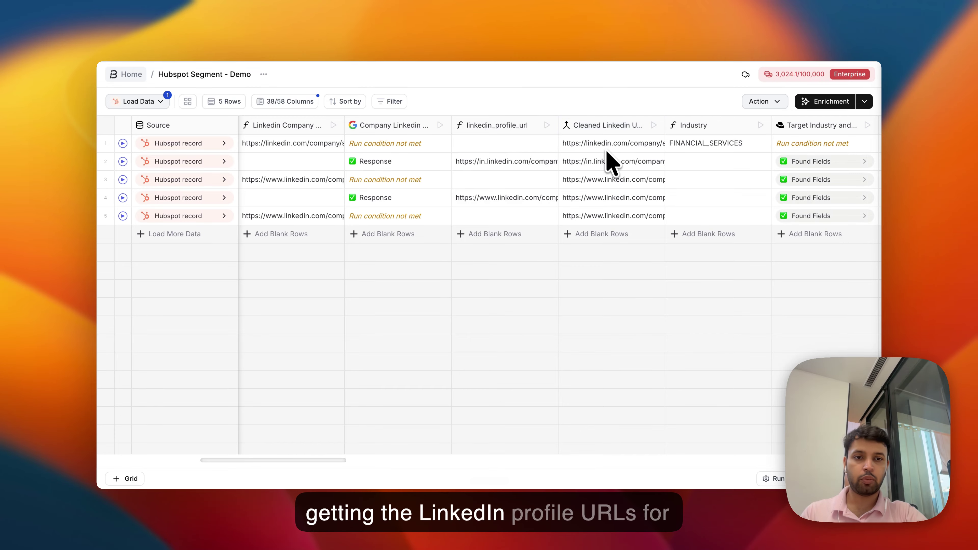
pyautogui.hscroll(-5, 618, 196)
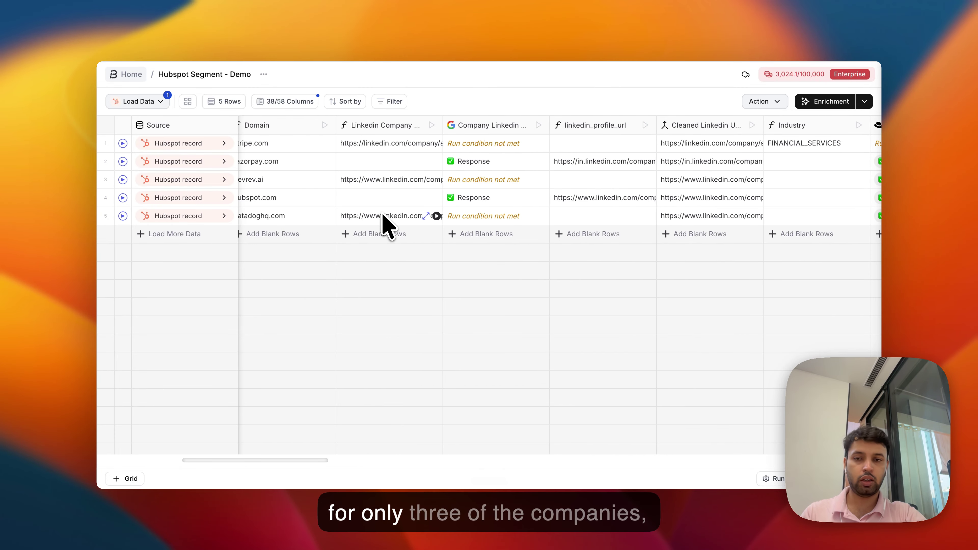
pyautogui.hscroll(-4, 385, 217)
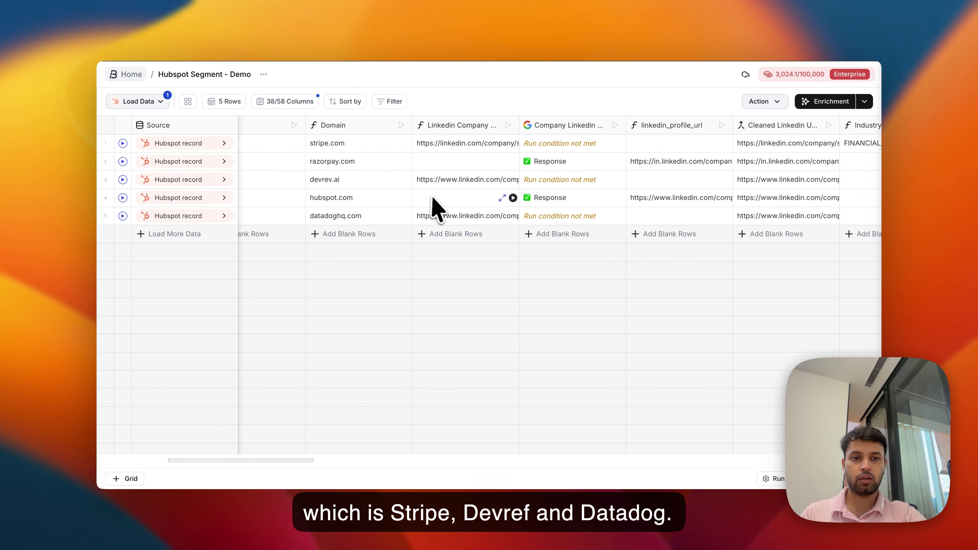
pyautogui.hscroll(8, 439, 205)
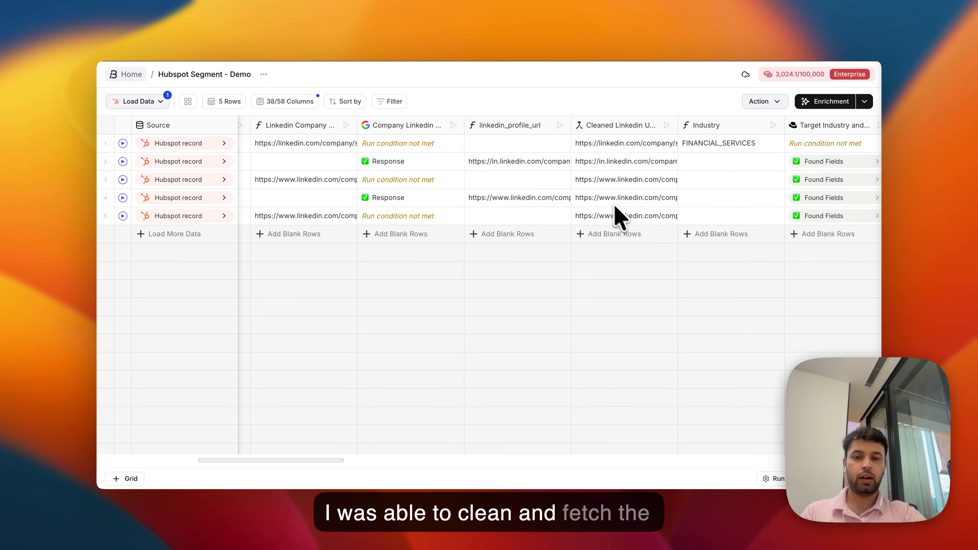
# Open the settings of the Target Industry and Audience enrichment column to view its BitAgent prompt.
pyautogui.hscroll(9, 636, 164)
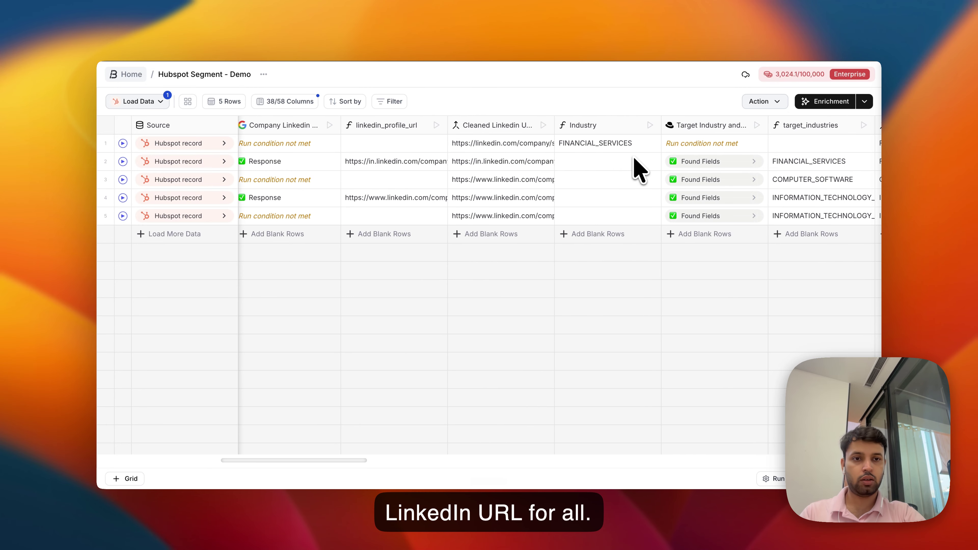
pyautogui.hscroll(8, 635, 169)
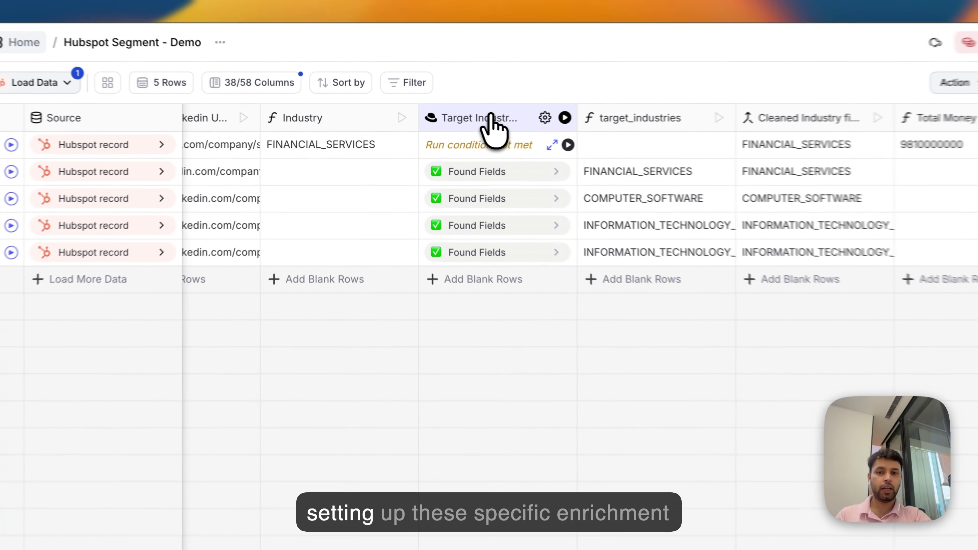
pyautogui.click(492, 117)
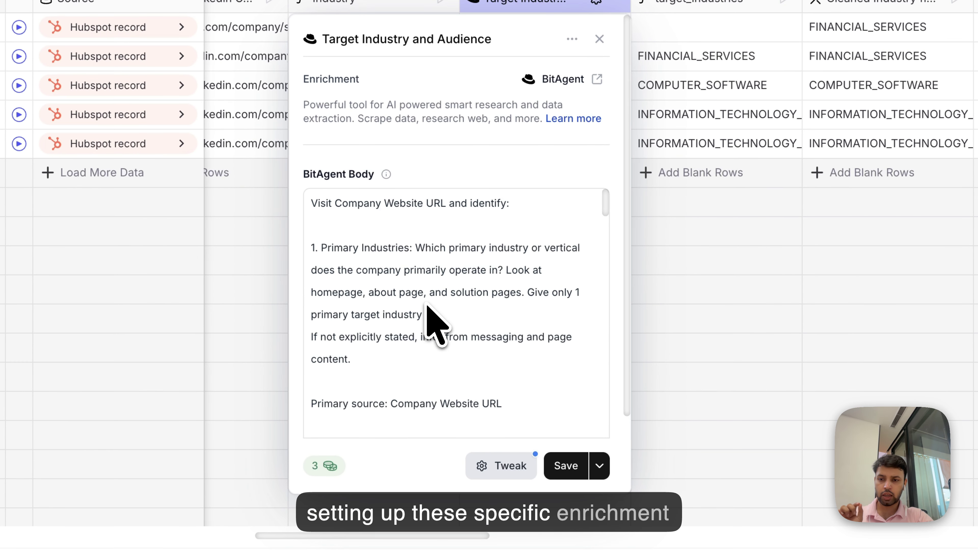
# Read through the Target Industry and Audience prompt's research sources and allowed industry list, and close its settings.
pyautogui.scroll(-5, 427, 305)
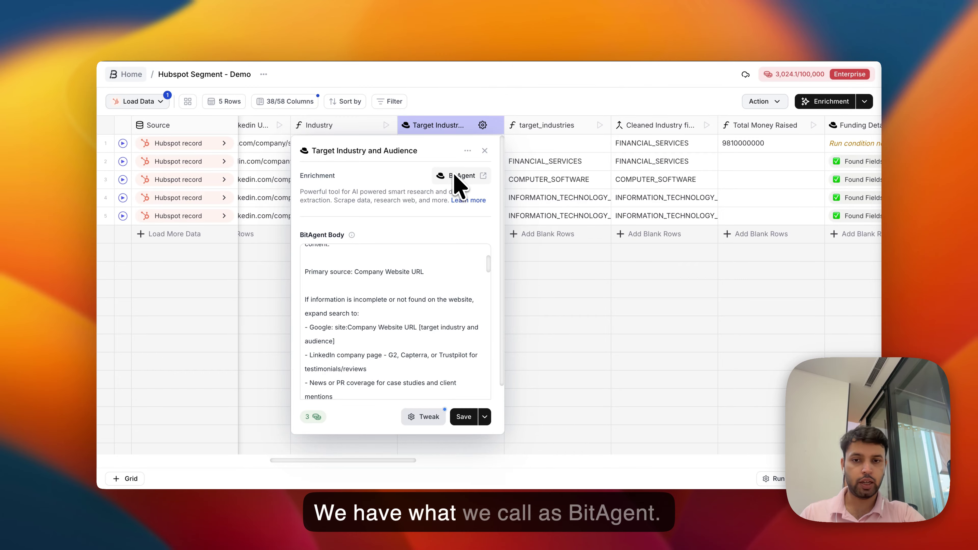
pyautogui.scroll(-4, 408, 309)
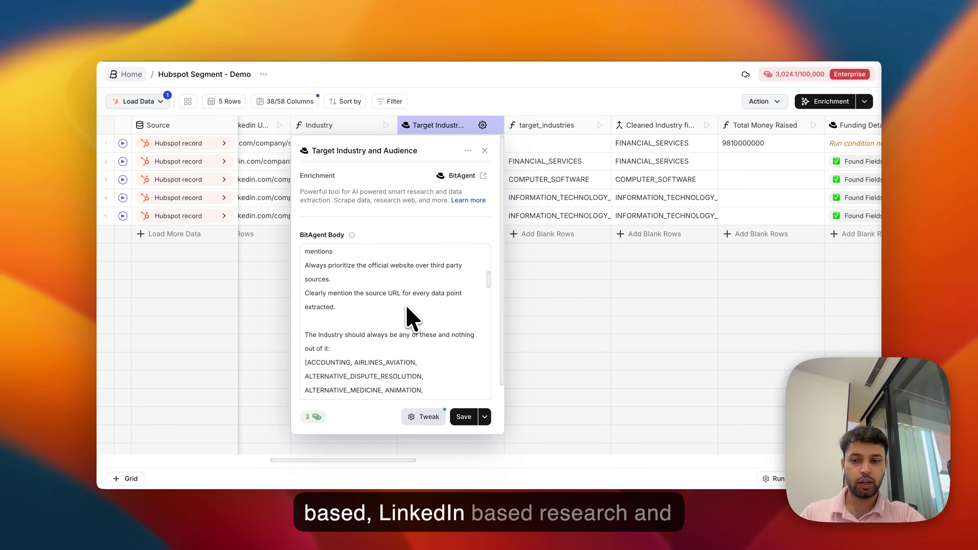
pyautogui.scroll(2, 406, 305)
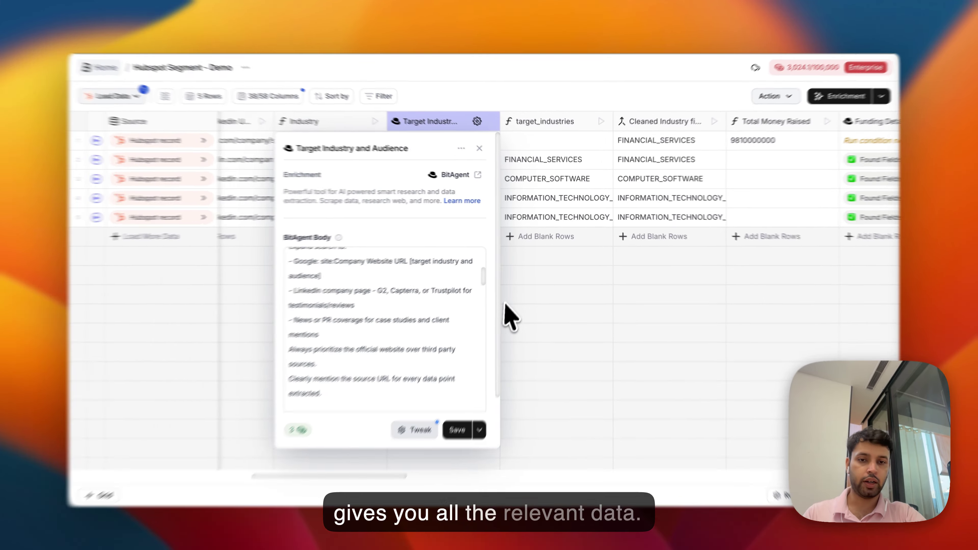
pyautogui.click(537, 295)
# Compare the cleaned industry, Total Money Raised, Funding Details, amount_raised and Cleaned Amount Raised columns, continuing to the revenue columns.
pyautogui.hscroll(5, 532, 173)
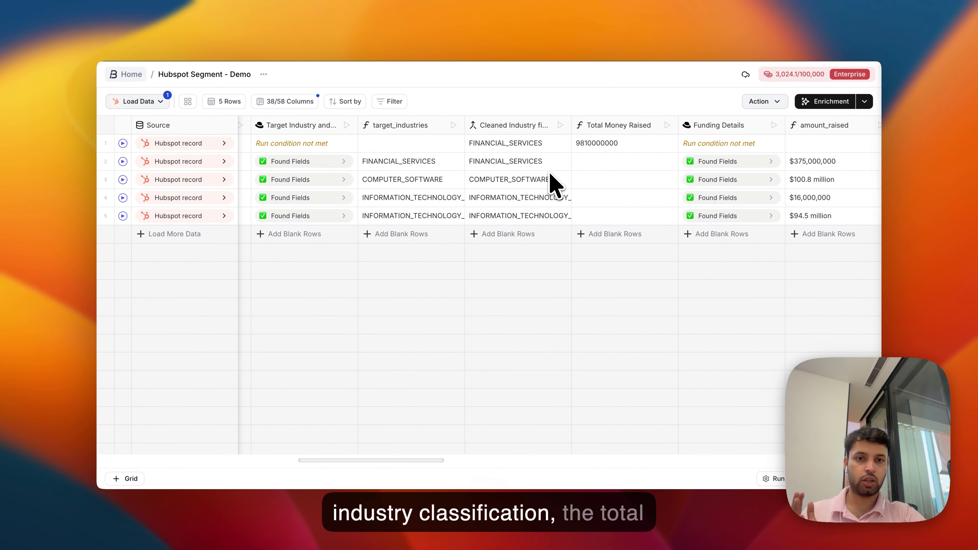
pyautogui.hscroll(3, 543, 169)
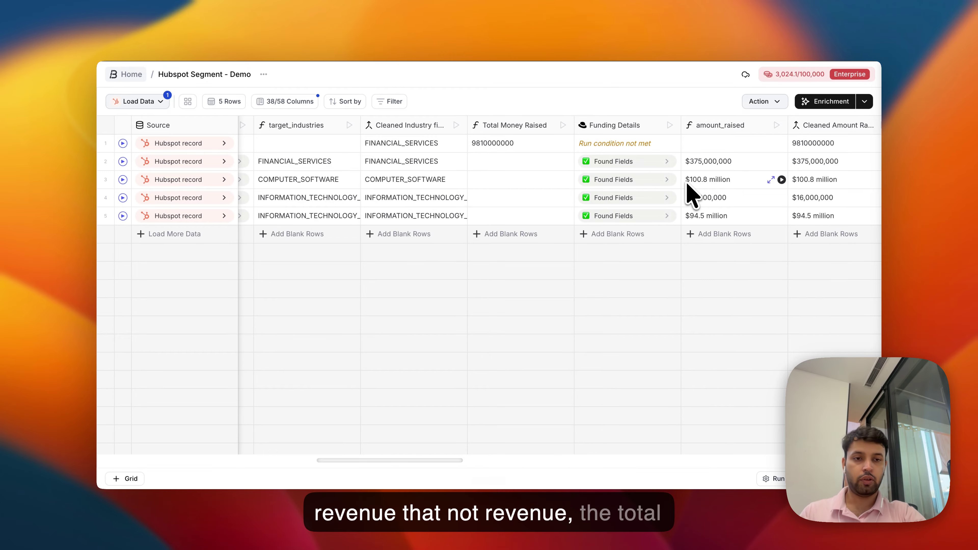
pyautogui.hscroll(3, 691, 194)
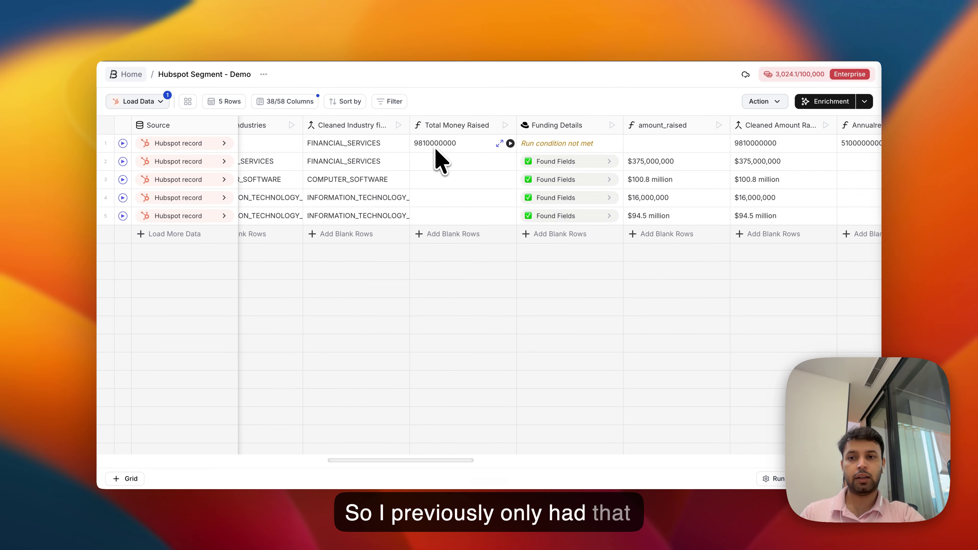
pyautogui.hscroll(-5, 433, 154)
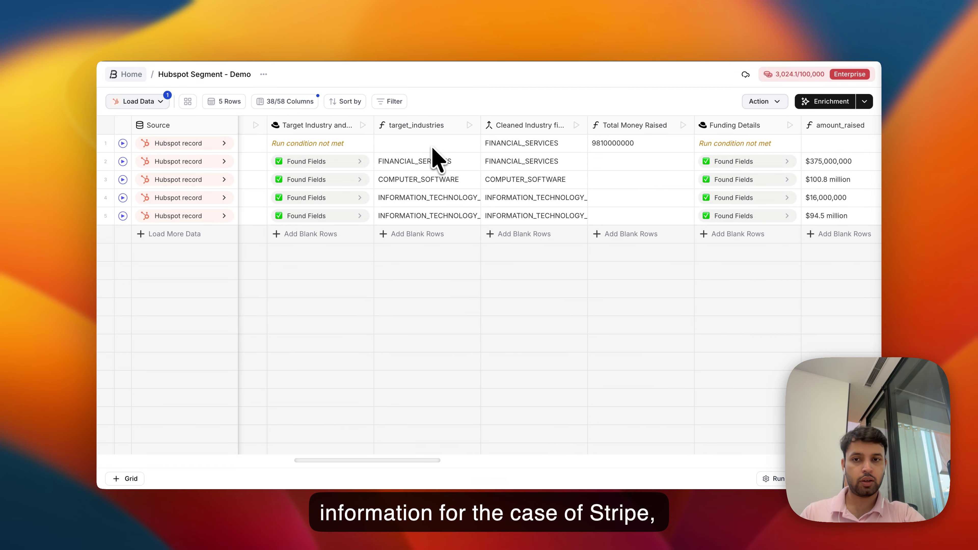
pyautogui.hscroll(1, 474, 154)
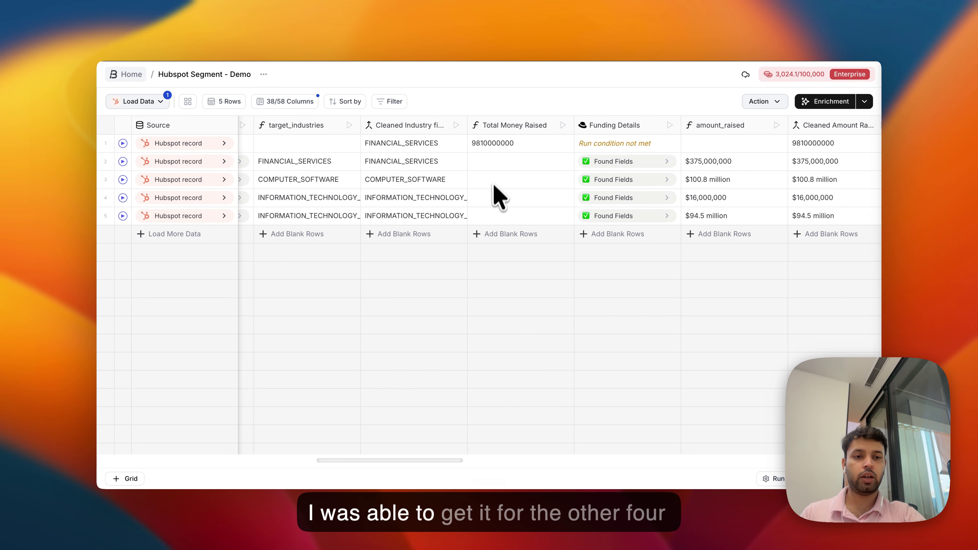
pyautogui.hscroll(8, 516, 223)
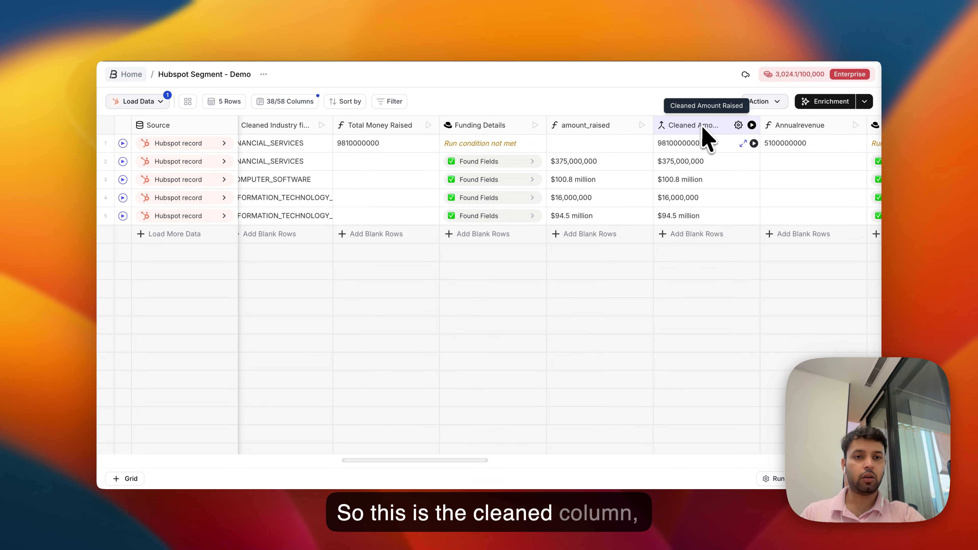
pyautogui.hscroll(15, 705, 189)
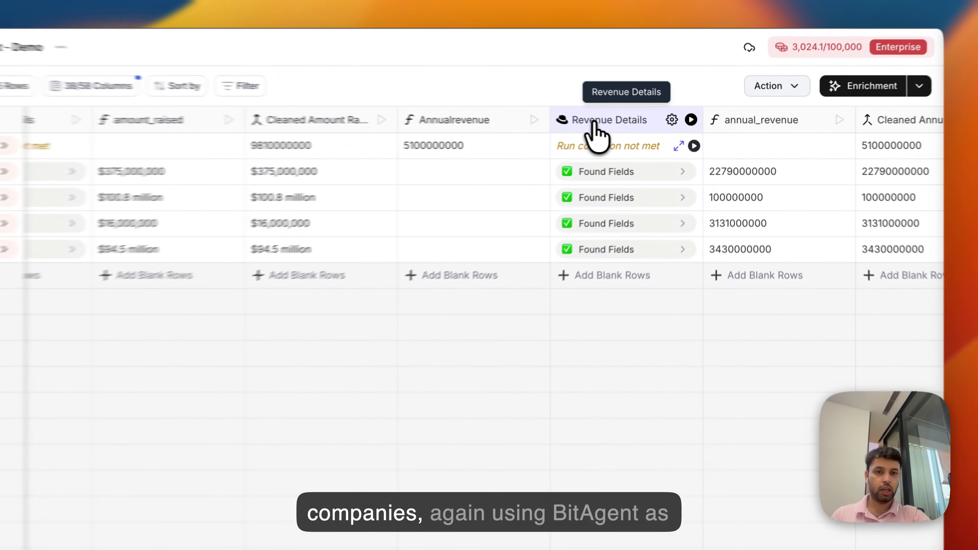
# Open the Revenue Details enrichment settings, read the BitAgent prompt through to its missing-field rule, and close them.
pyautogui.click(639, 125)
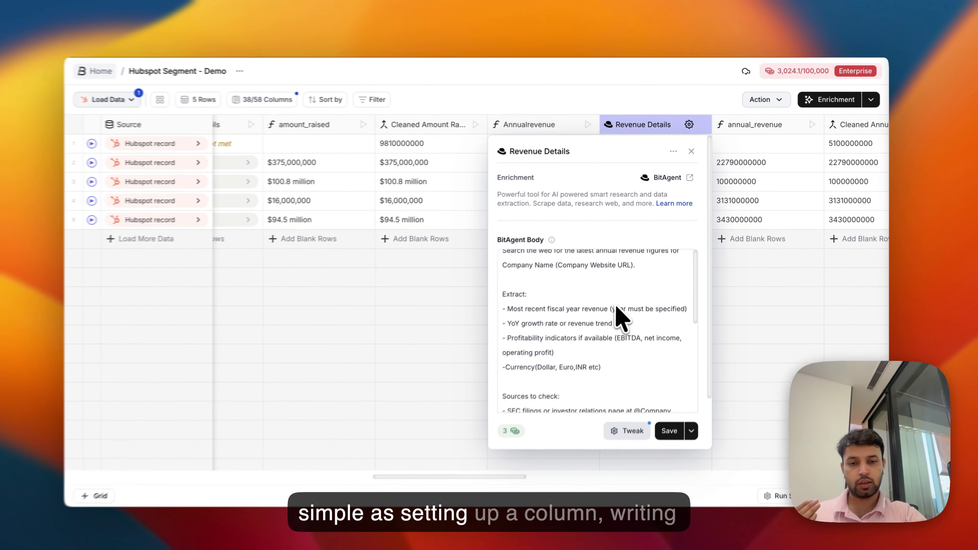
pyautogui.scroll(-3, 555, 404)
pyautogui.scroll(-2, 622, 299)
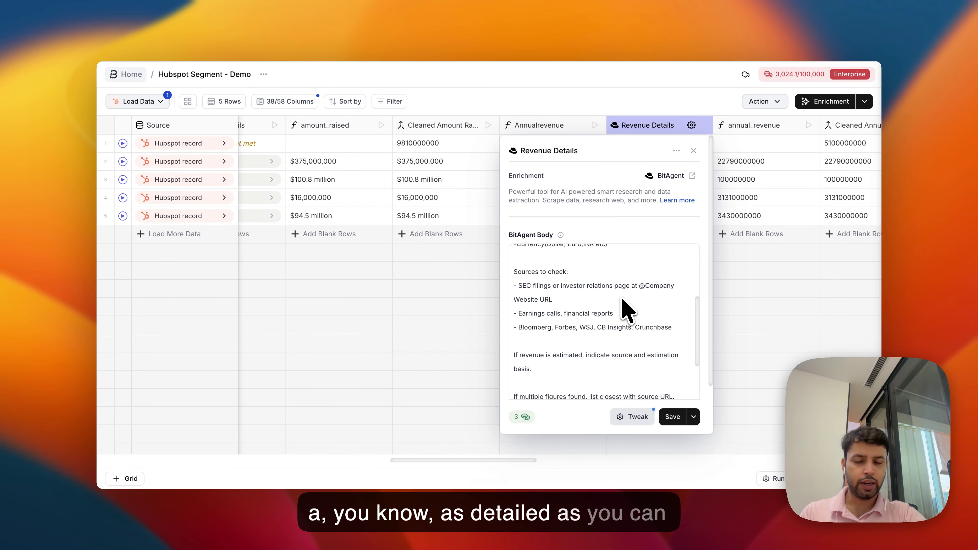
pyautogui.scroll(-3, 621, 335)
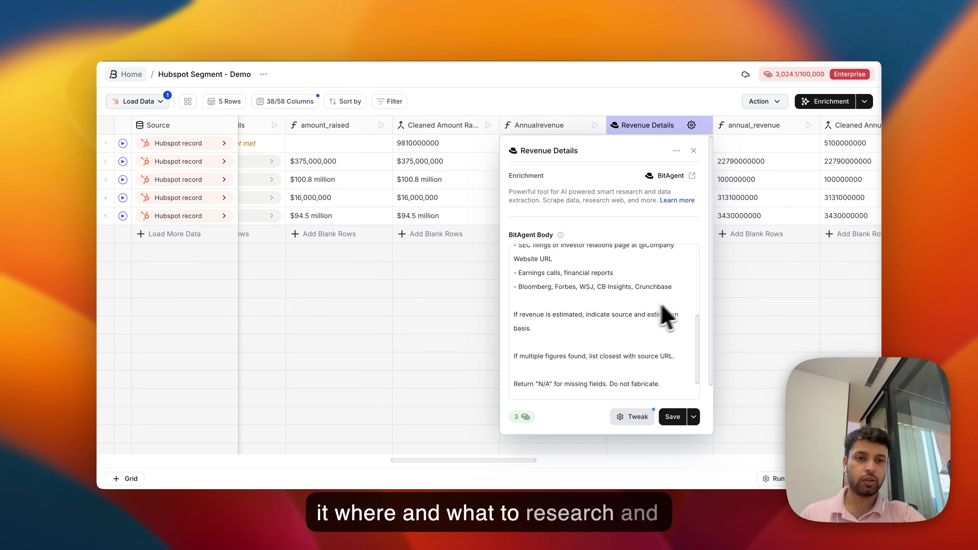
pyautogui.click(747, 325)
# Review the annual revenue, current intent signal and last update columns, along with the news, announcement and upcoming event signal columns.
pyautogui.hscroll(5, 756, 230)
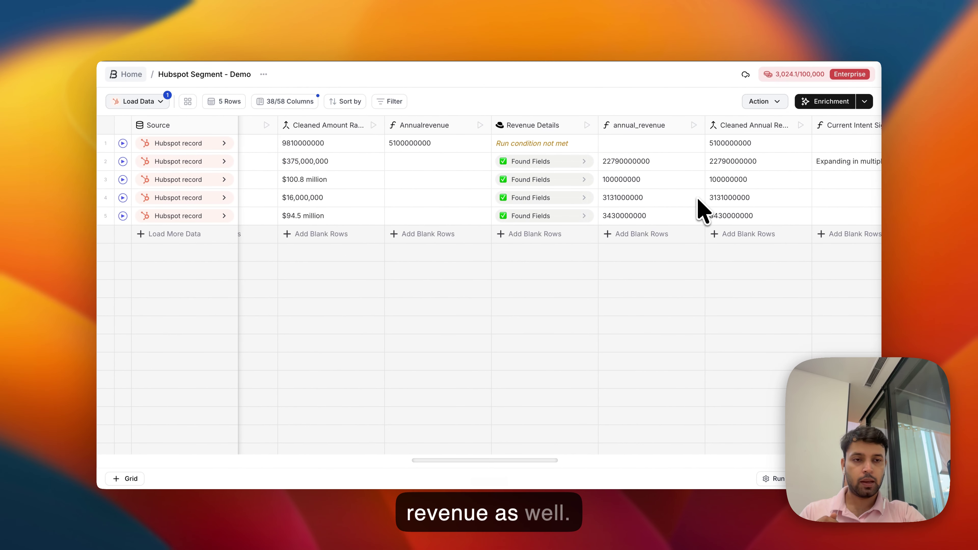
pyautogui.hscroll(10, 698, 201)
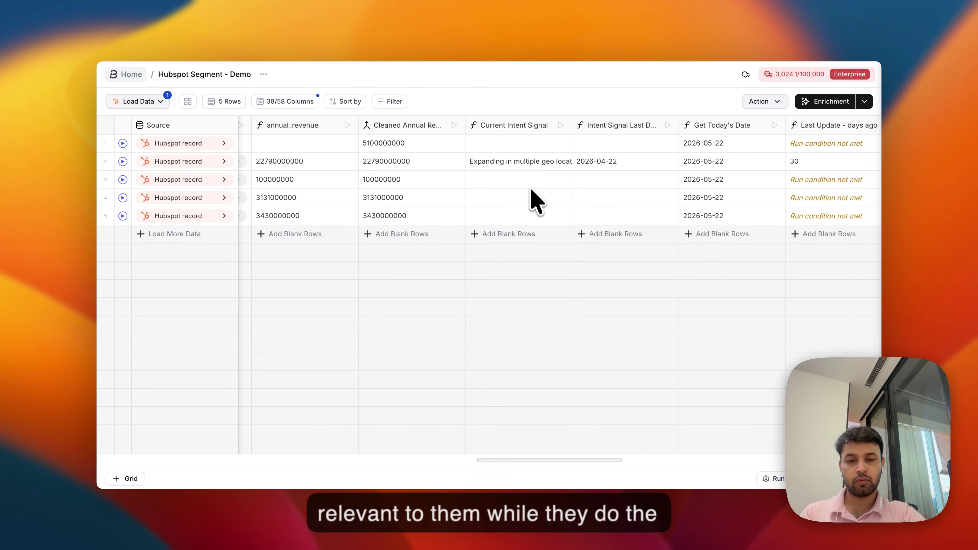
pyautogui.hscroll(2, 531, 193)
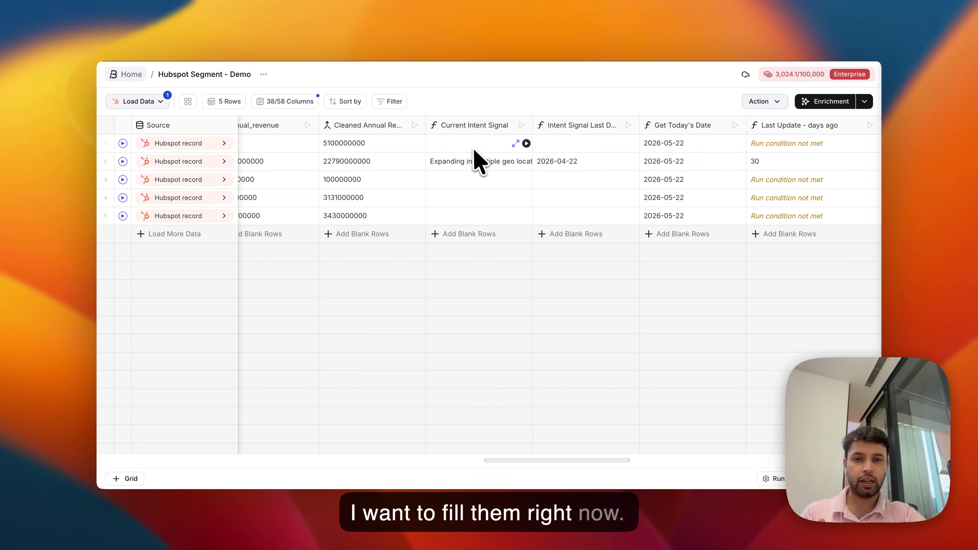
pyautogui.hscroll(10, 572, 204)
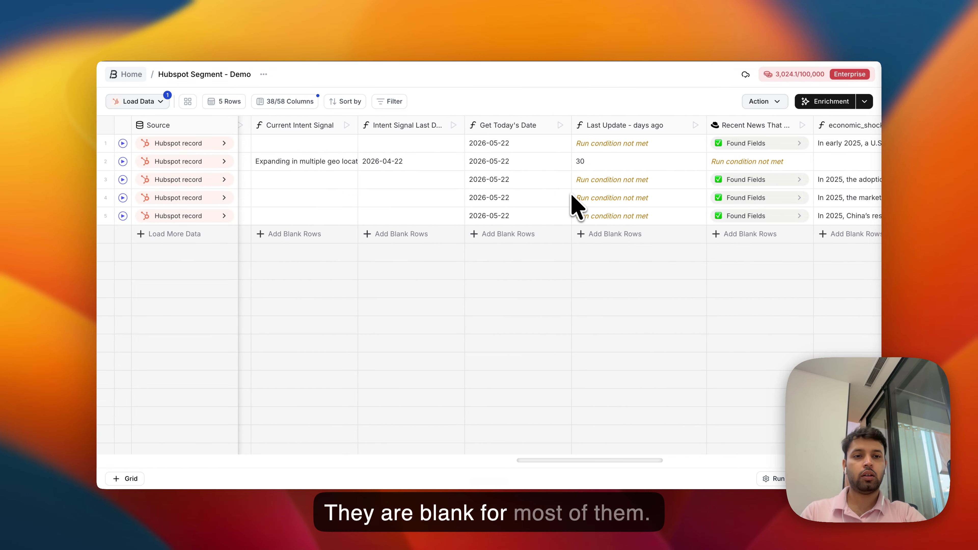
pyautogui.hscroll(10, 590, 175)
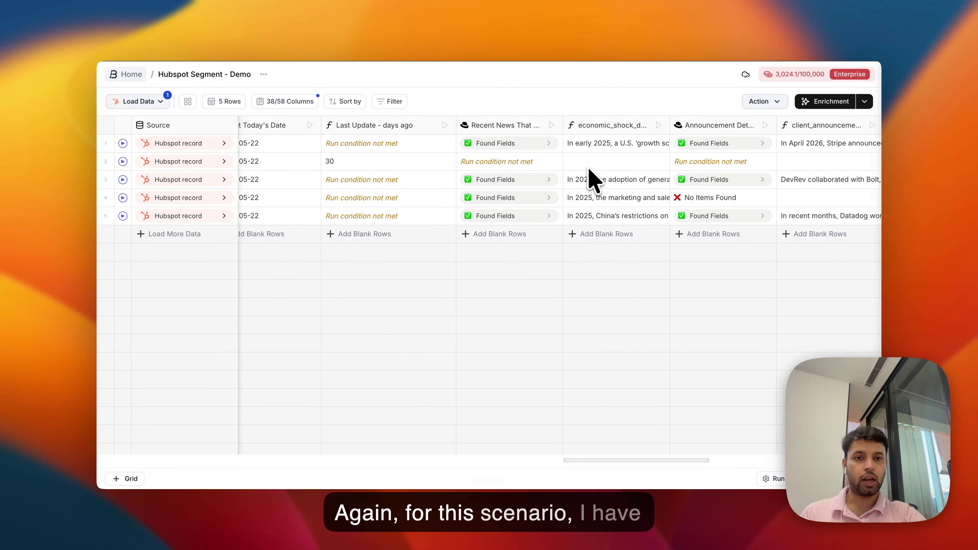
pyautogui.hscroll(10, 589, 176)
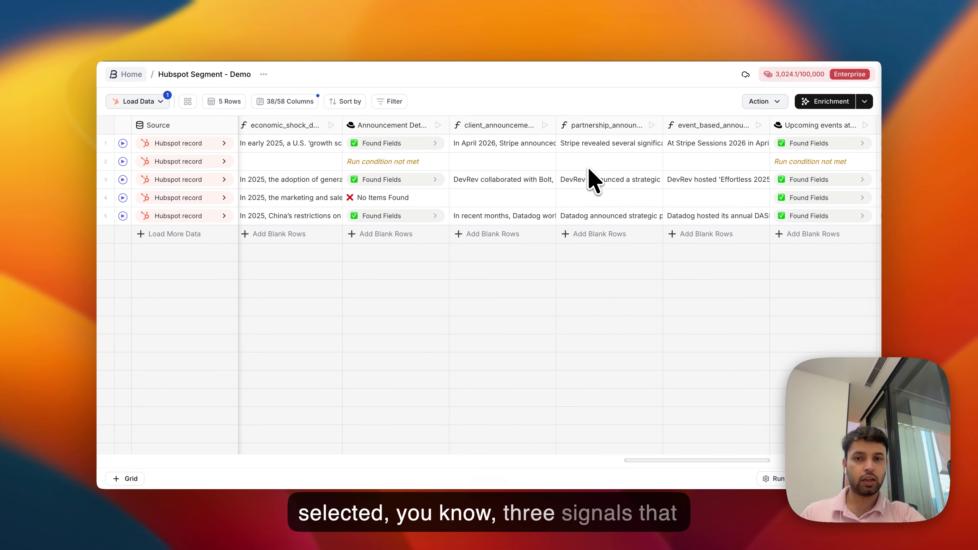
pyautogui.hscroll(-5, 589, 175)
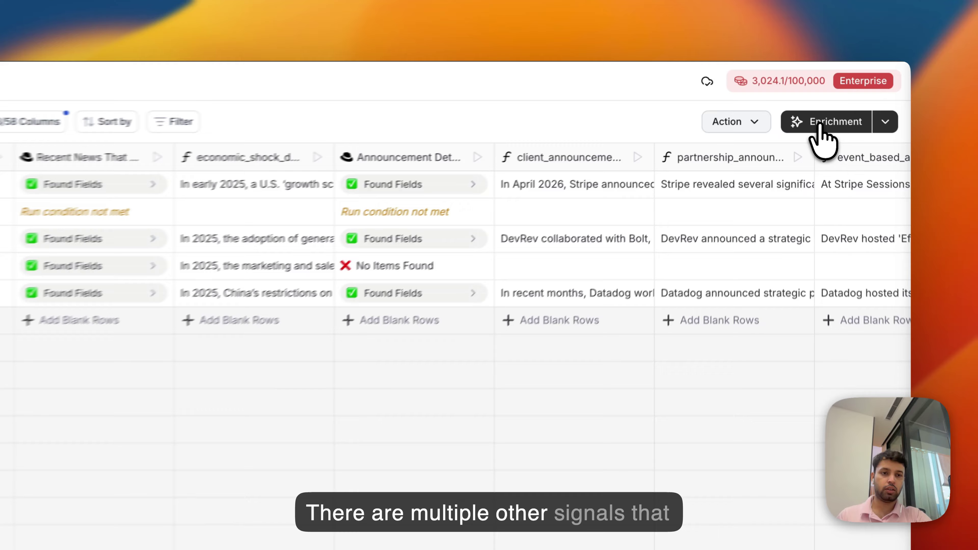
# Open the enrichment catalogue and browse Bitscale's Templates for ready-made BitAgent company and person signals.
pyautogui.click(822, 103)
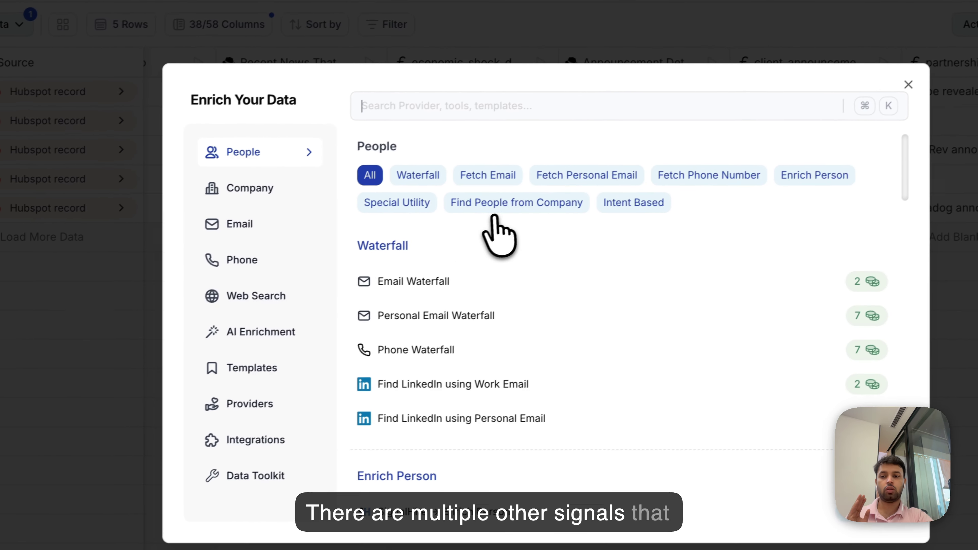
pyautogui.click(253, 367)
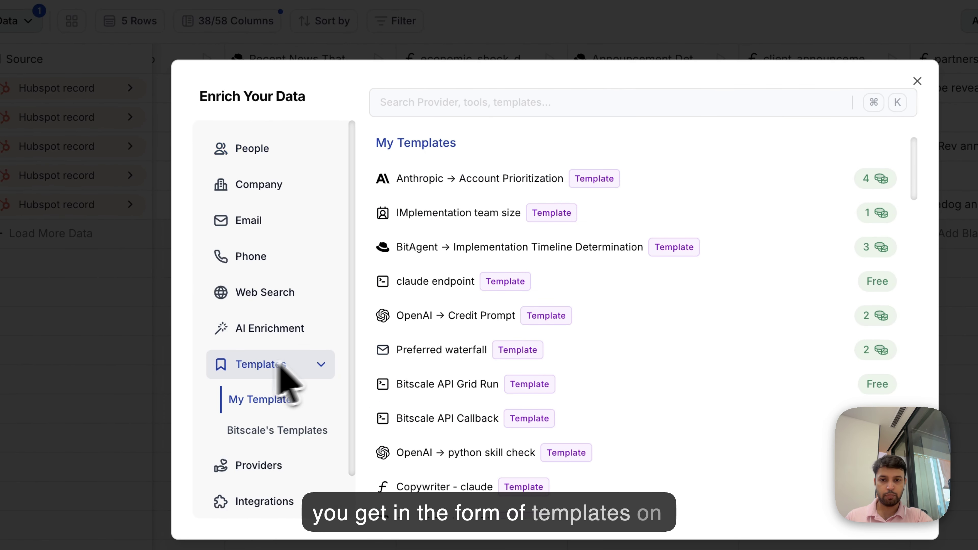
pyautogui.scroll(-4, 546, 349)
pyautogui.scroll(-10, 555, 342)
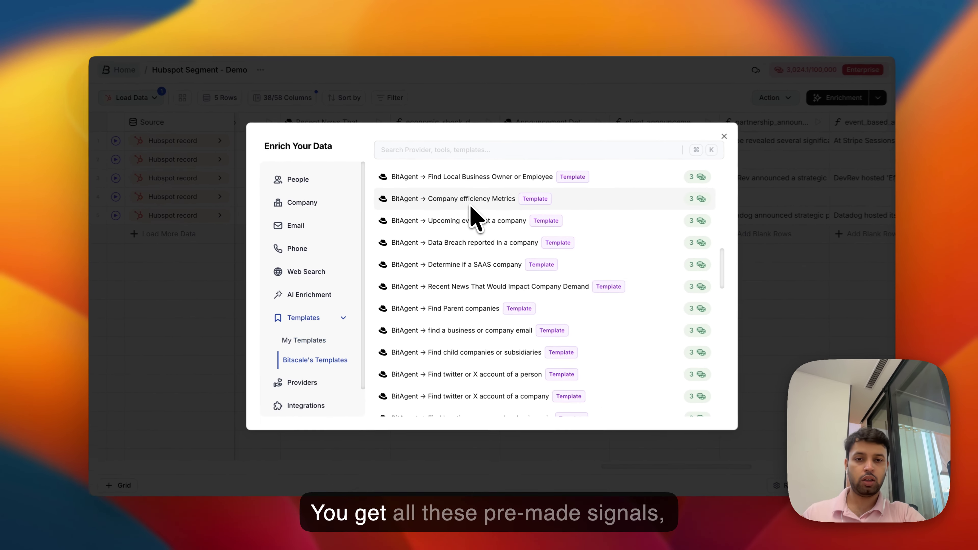
pyautogui.moveTo(459, 324)
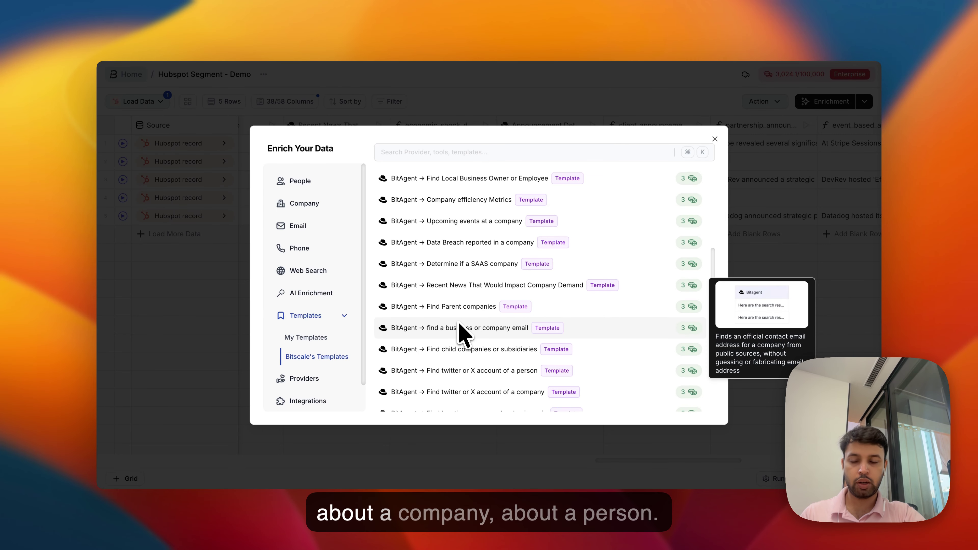
# Browse the AI Enrichment models available for custom signals, and close the enrichment catalogue.
pyautogui.click(304, 292)
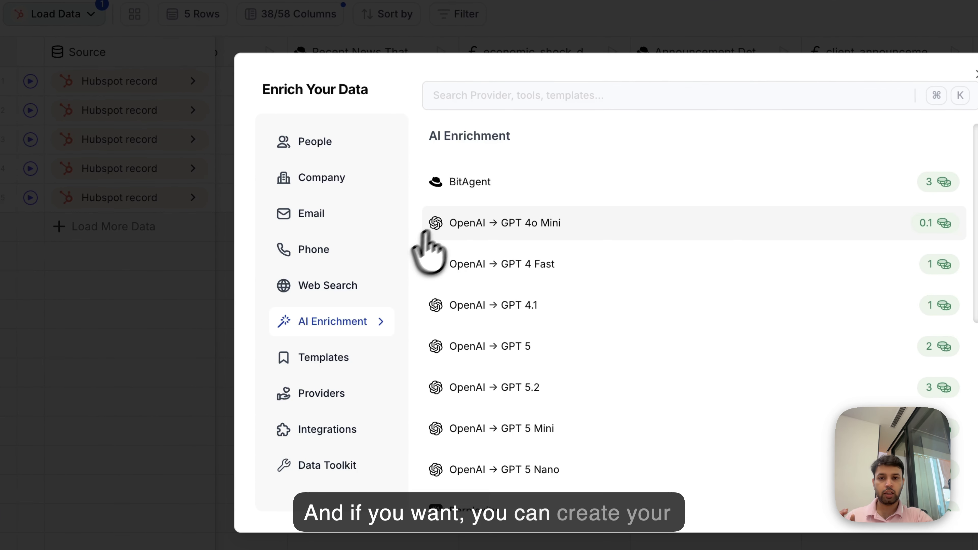
pyautogui.scroll(-3, 513, 349)
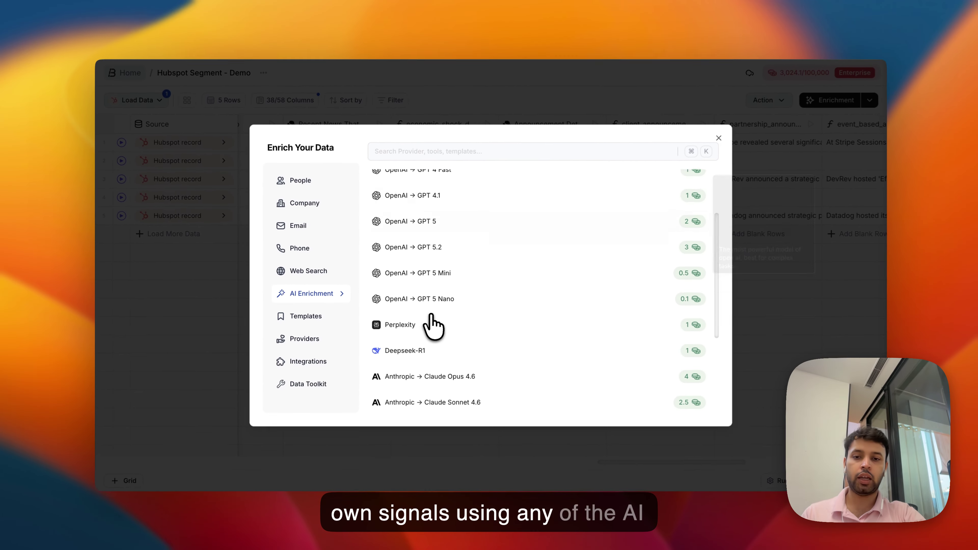
pyautogui.scroll(5, 431, 324)
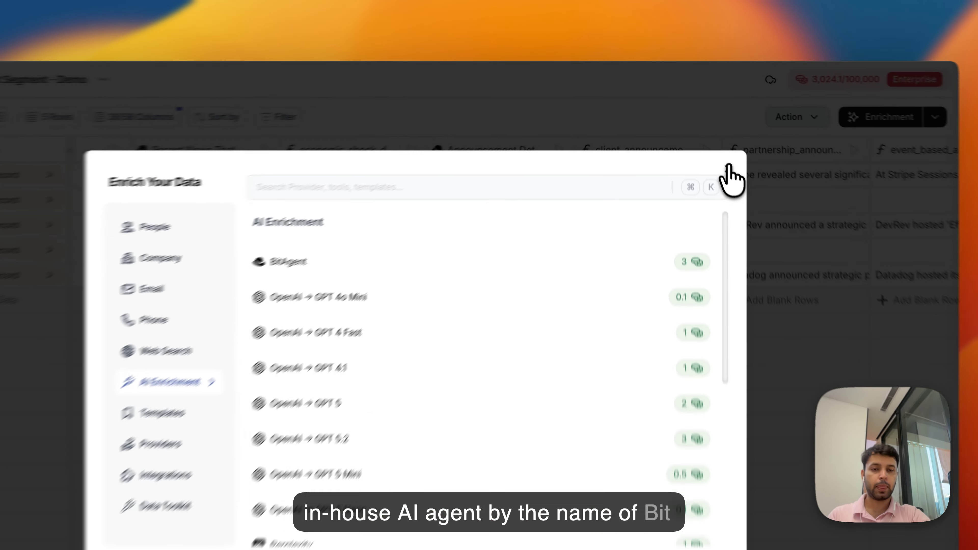
pyautogui.click(715, 138)
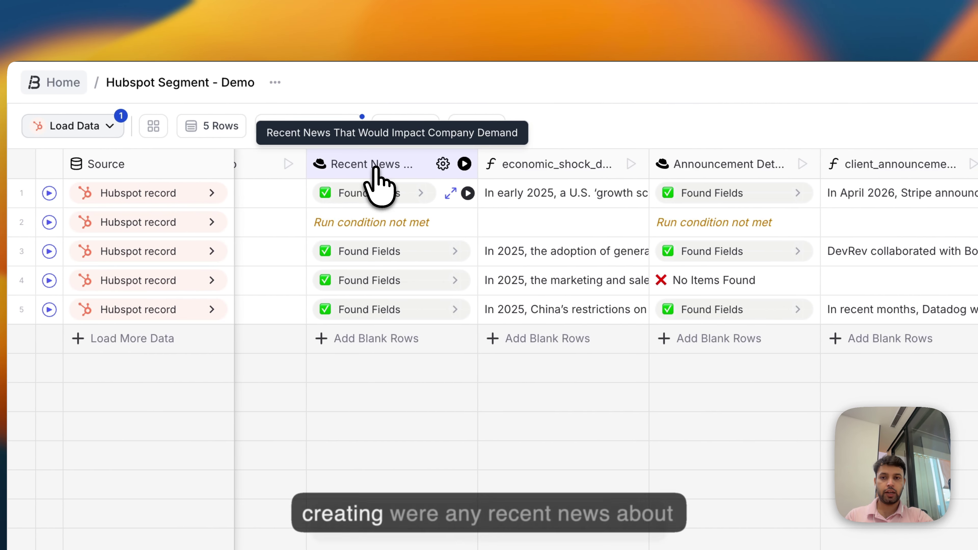
# View the Recent News That Would Impact Company Demand prompt and the third row's full economic shock description.
pyautogui.click(381, 169)
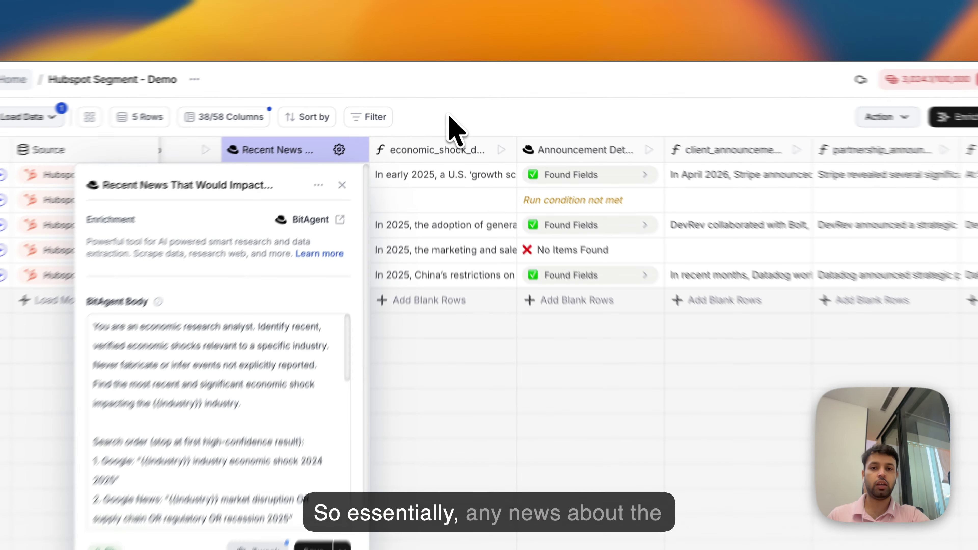
pyautogui.press('Escape')
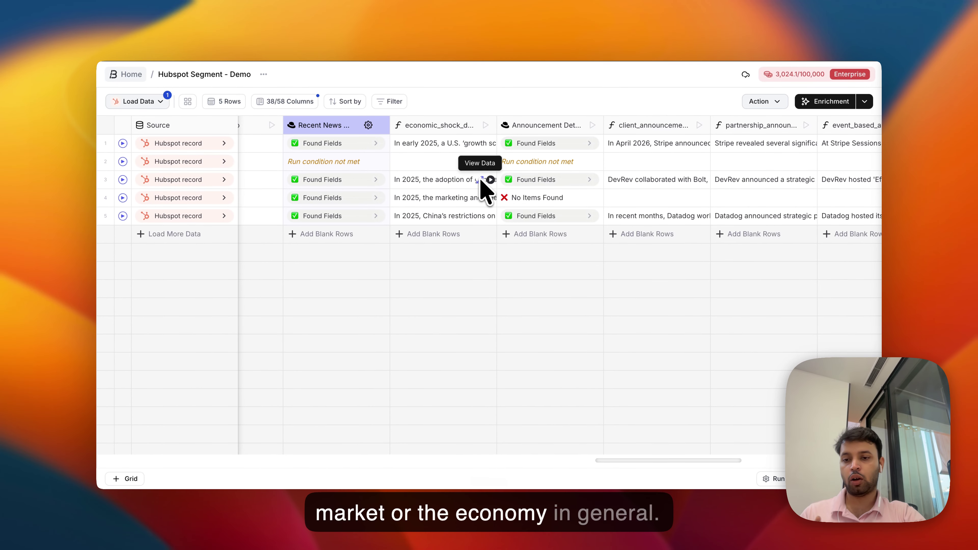
pyautogui.click(481, 179)
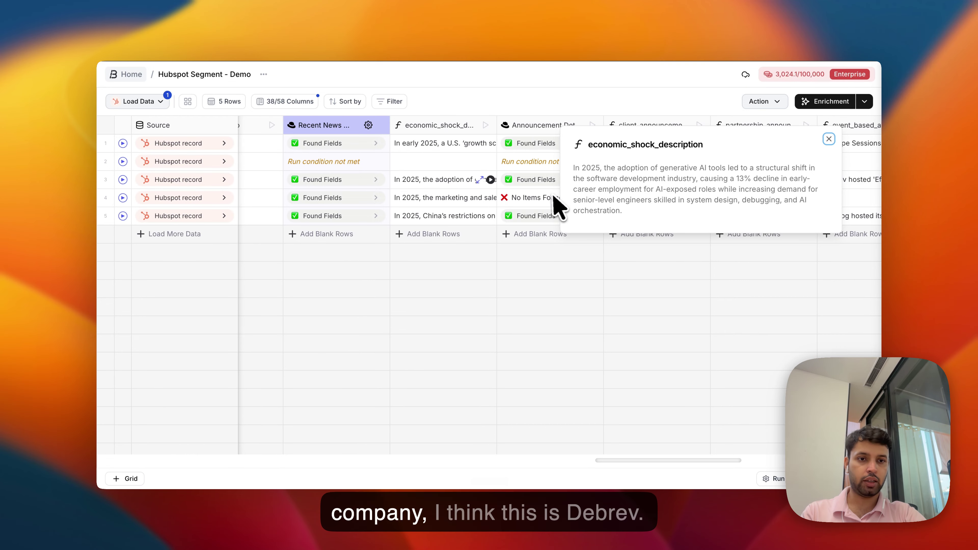
pyautogui.click(498, 195)
# View the Announcement Details in last 3 months prompt, and check Datadog's client announcement and the partnership and event columns.
pyautogui.hscroll(5, 435, 198)
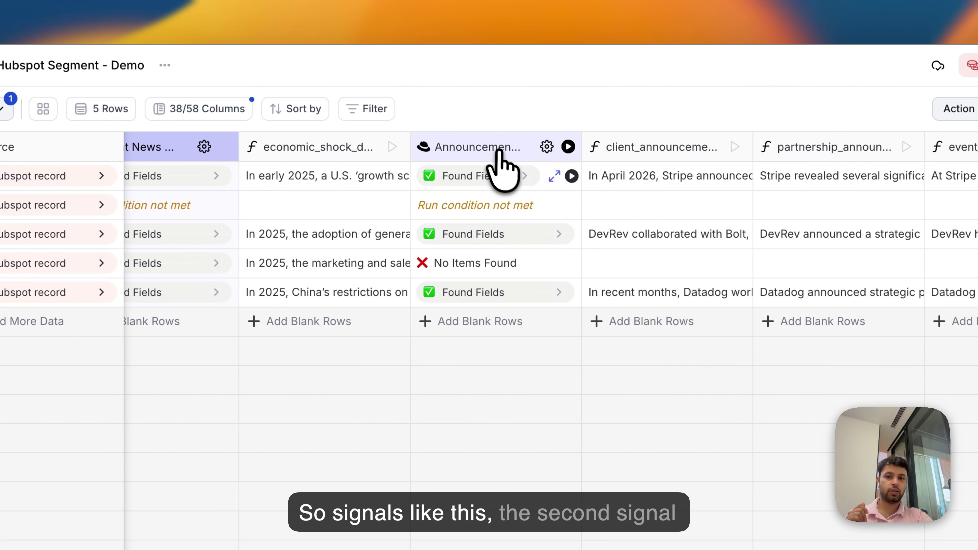
pyautogui.click(497, 152)
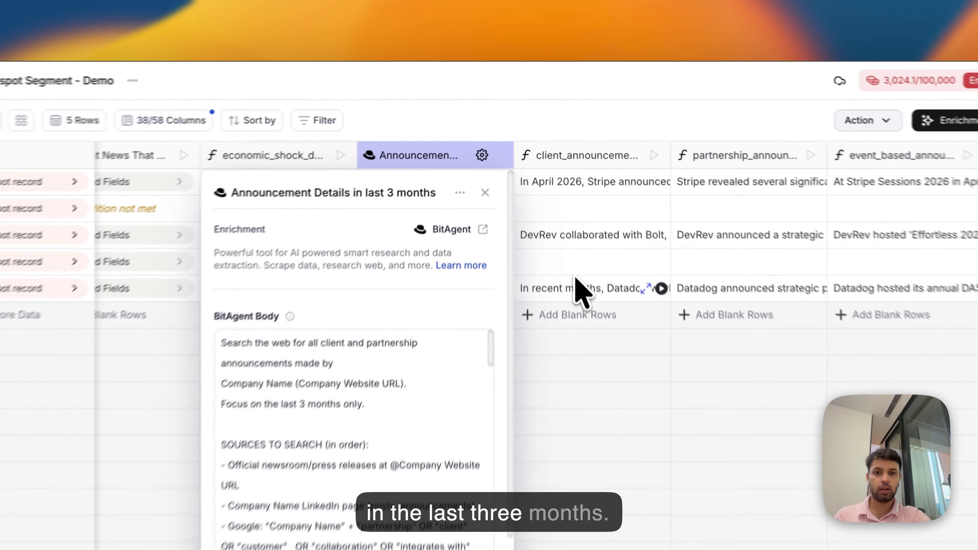
pyautogui.click(566, 214)
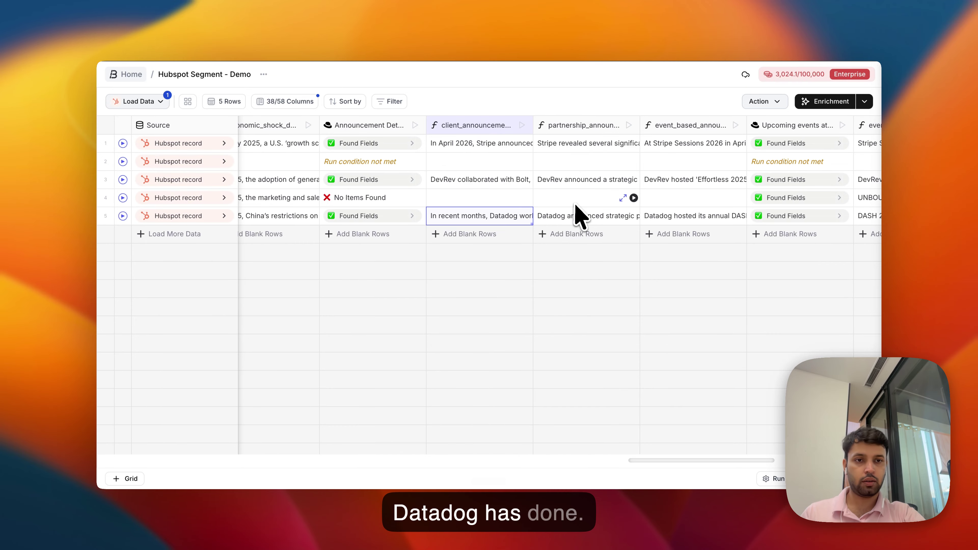
pyautogui.hscroll(8, 579, 217)
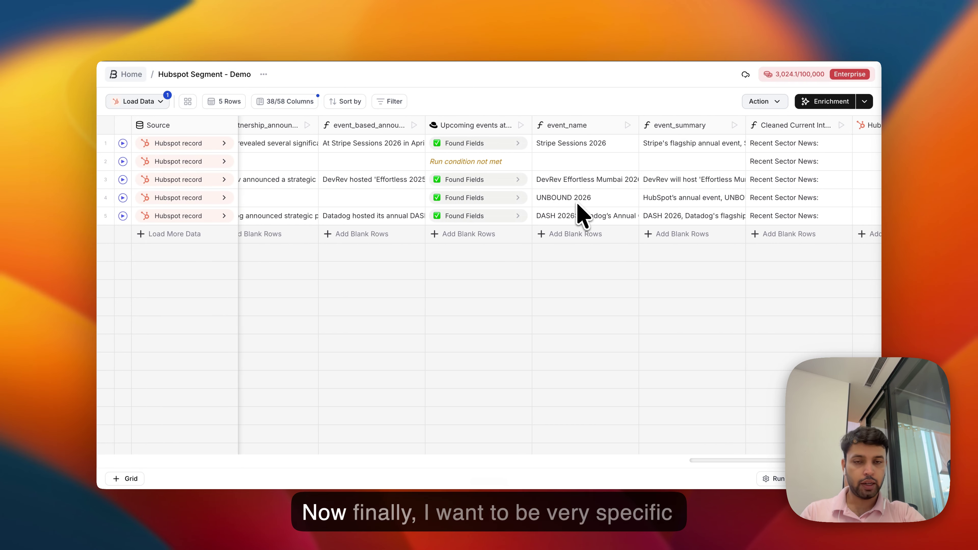
# Read the first row's full Cleaned Current Intent Signals text and close it.
pyautogui.hscroll(3, 580, 216)
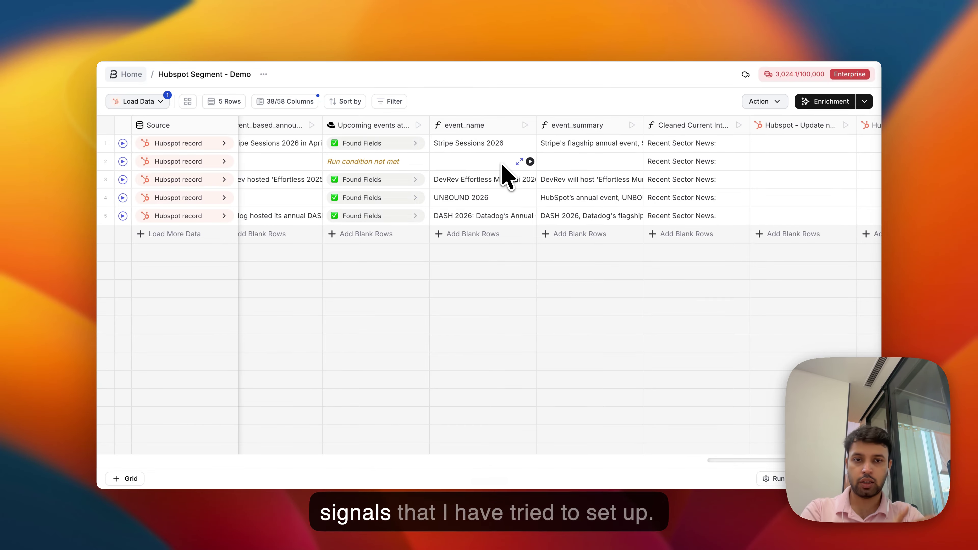
pyautogui.hscroll(3, 502, 165)
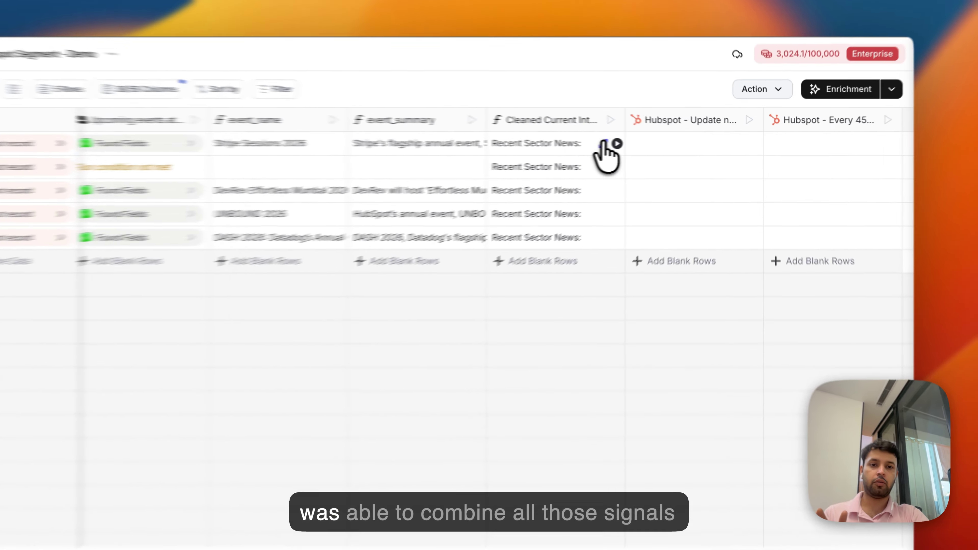
pyautogui.click(650, 143)
pyautogui.scroll(-3, 675, 271)
pyautogui.scroll(-5, 608, 351)
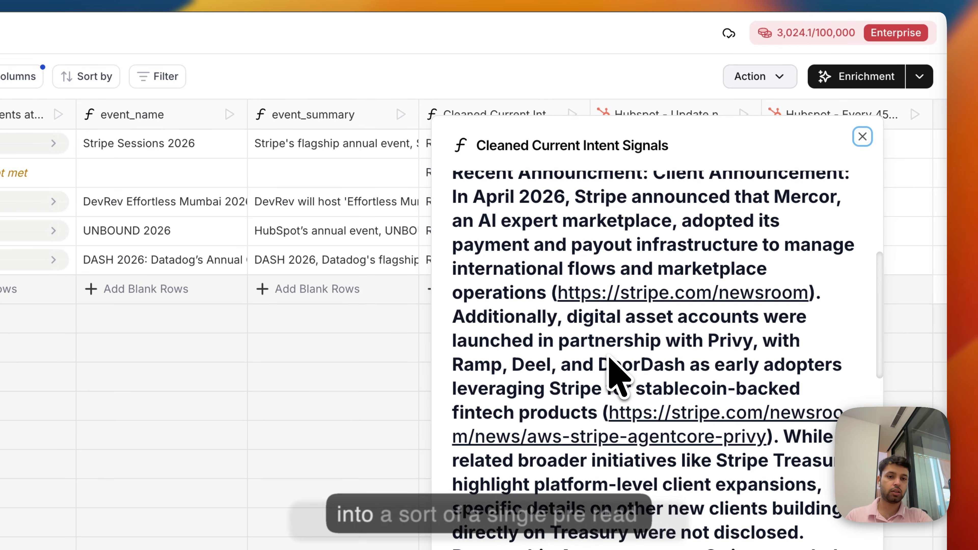
pyautogui.scroll(5, 608, 350)
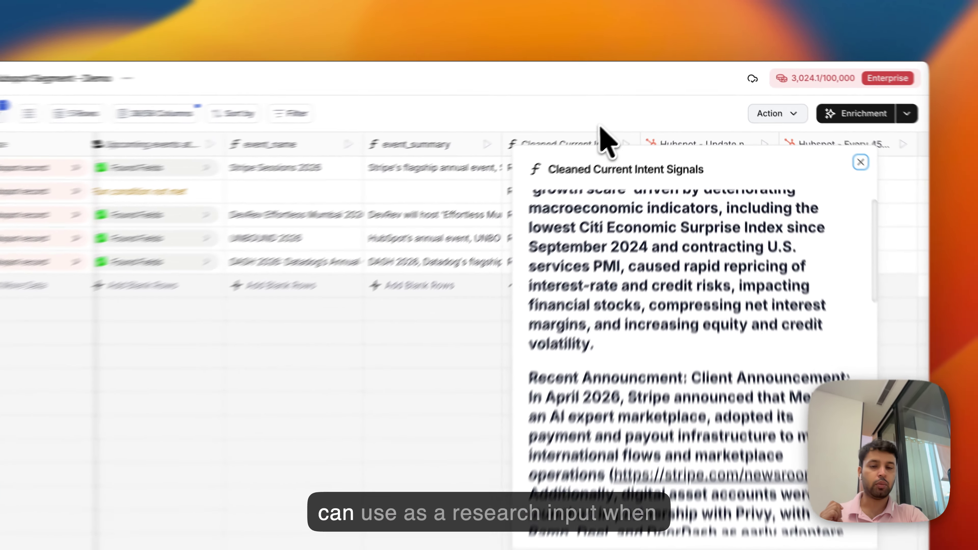
pyautogui.click(622, 114)
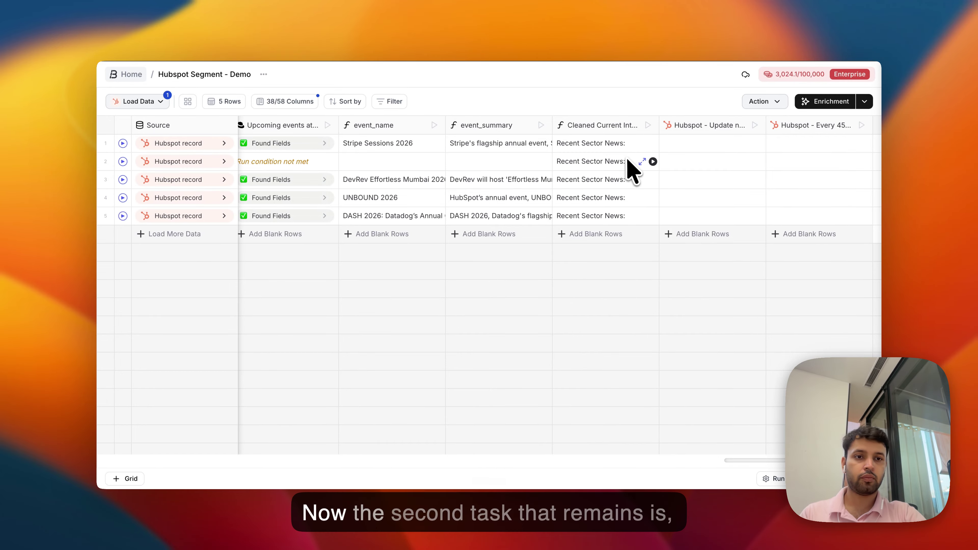
# View the Hubspot List data source's auto-fetch schedule and close it without changes.
pyautogui.hscroll(3, 627, 161)
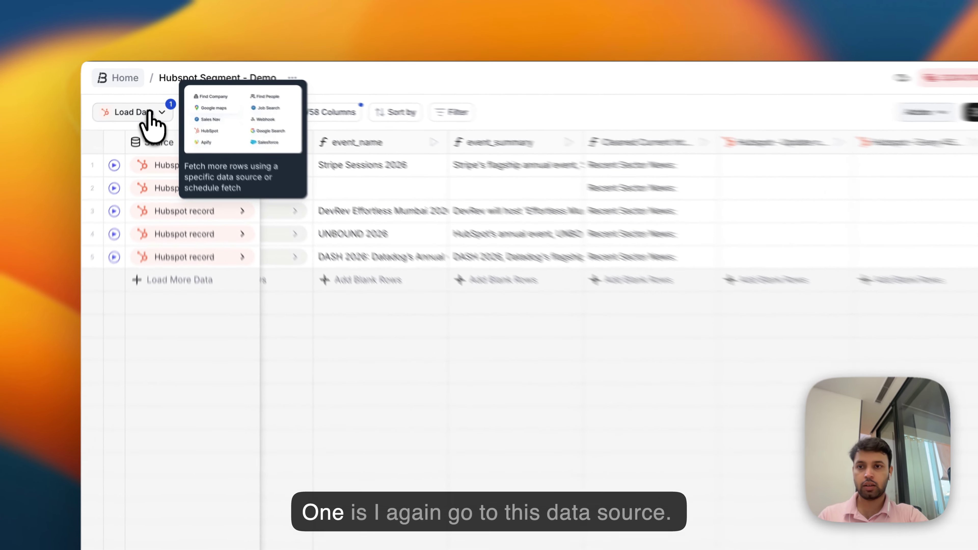
pyautogui.click(154, 101)
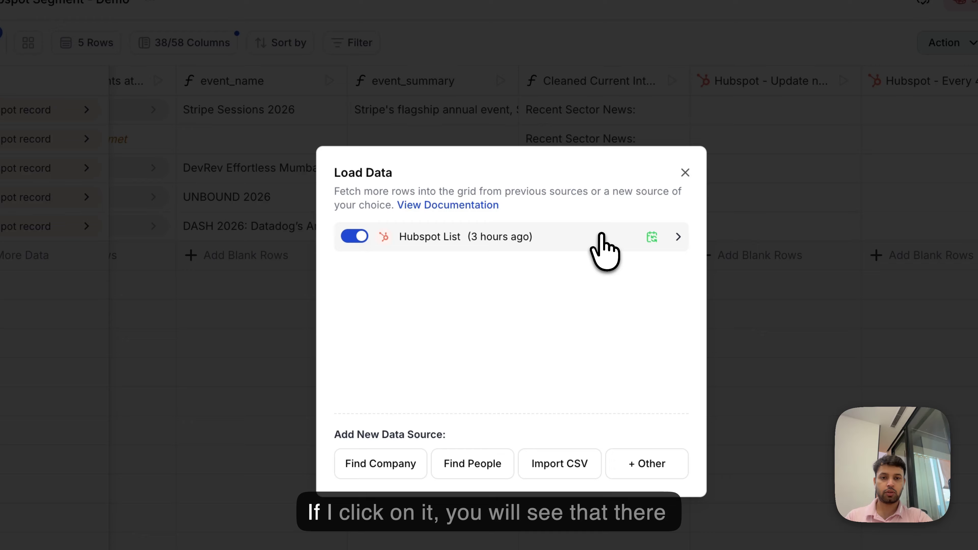
pyautogui.click(776, 317)
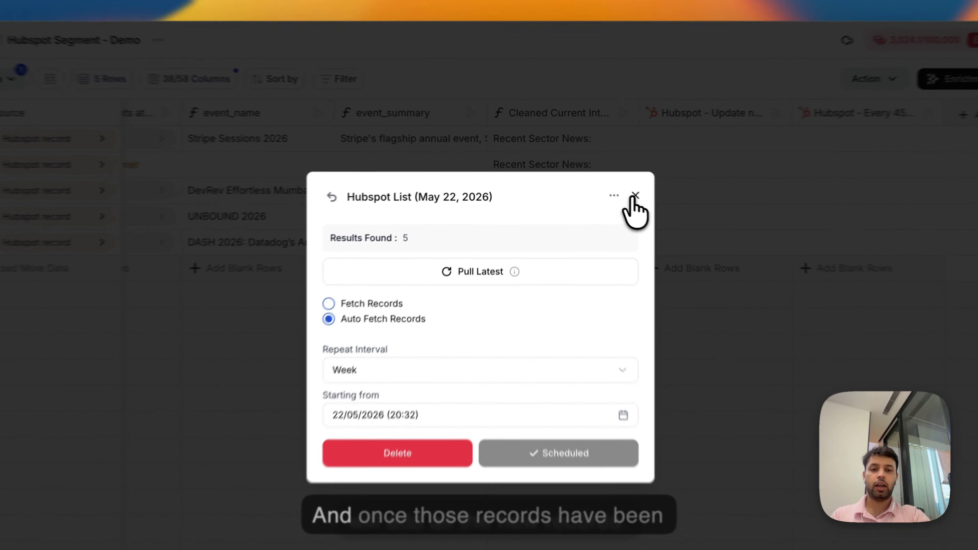
pyautogui.click(597, 183)
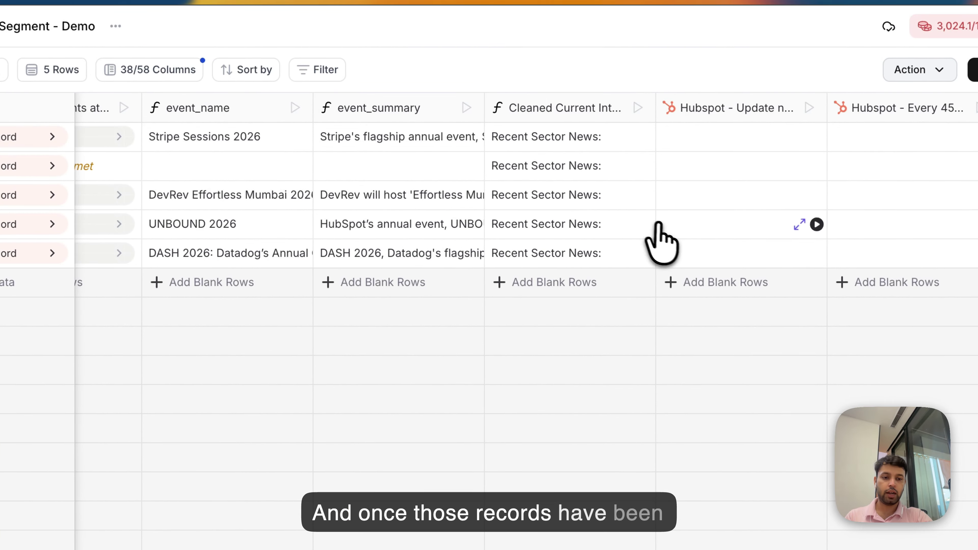
# Start a scheduled column run and select the Hubspot - Every 45 days column with its dependent columns.
pyautogui.click(778, 472)
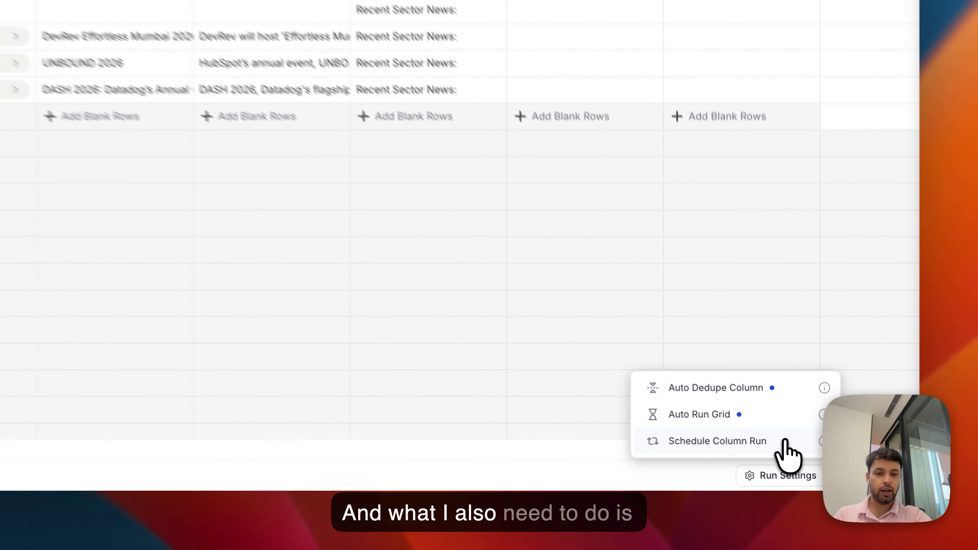
pyautogui.click(778, 458)
pyautogui.scroll(-5, 486, 314)
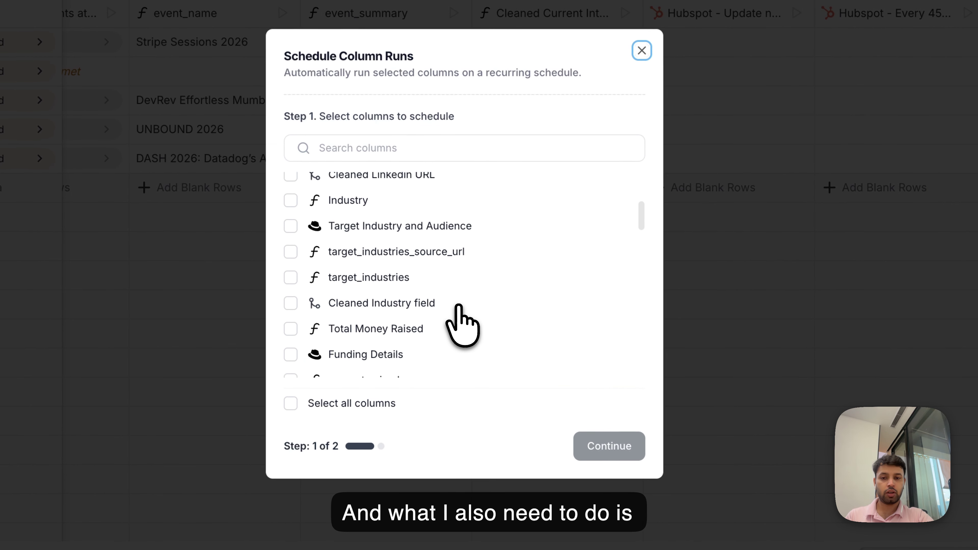
pyautogui.scroll(-10, 458, 306)
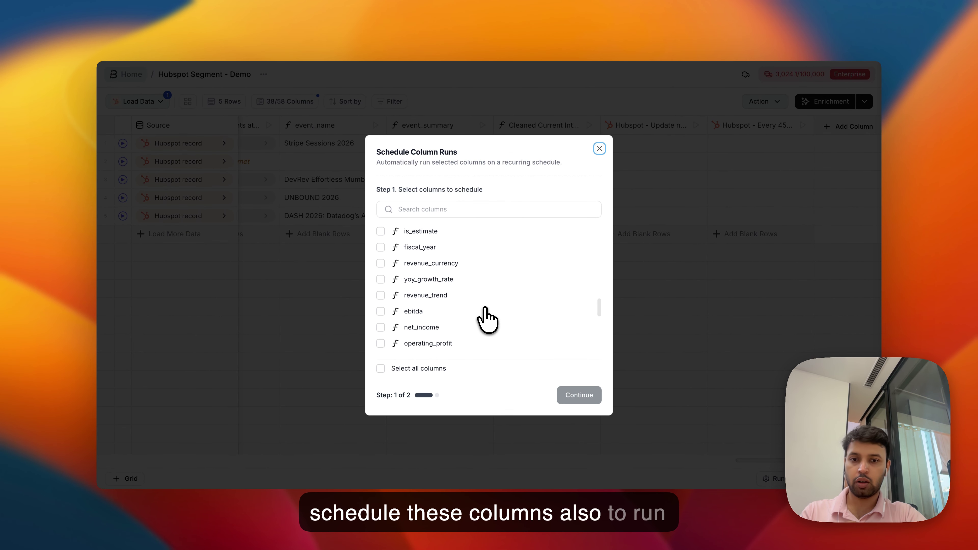
pyautogui.scroll(-10, 486, 320)
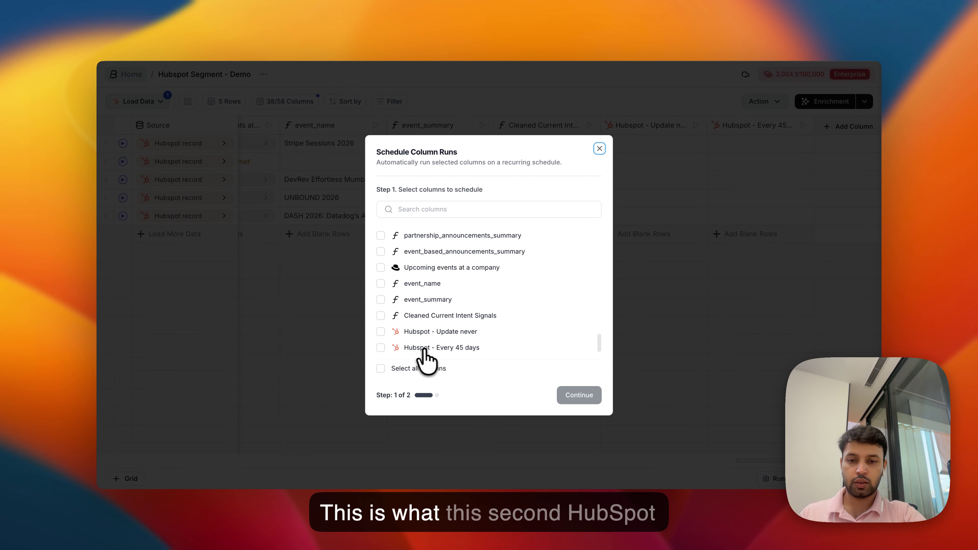
pyautogui.click(397, 346)
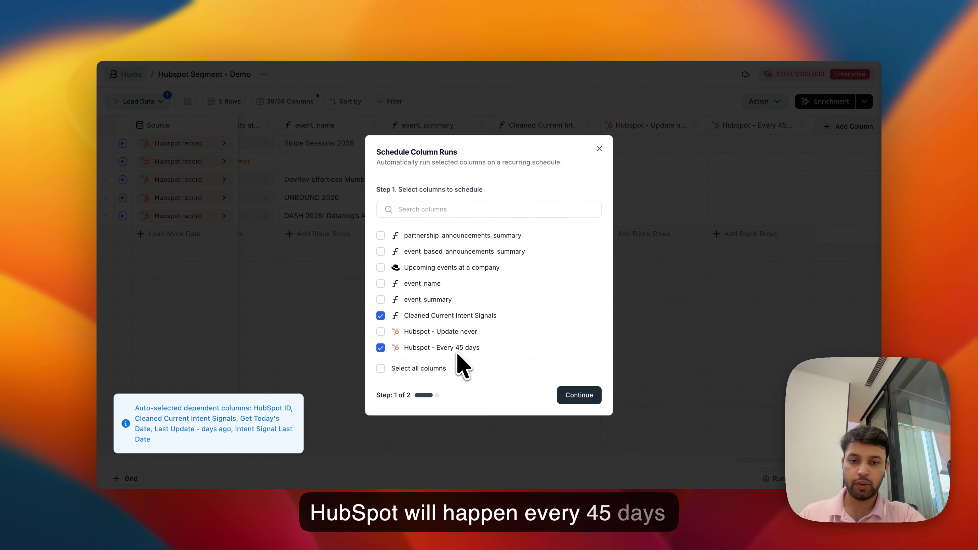
# Add event_summary, event_name, the event-based, partnership and client announcement summaries, and economic_shock_description to the scheduled columns.
pyautogui.click(381, 299)
pyautogui.click(380, 283)
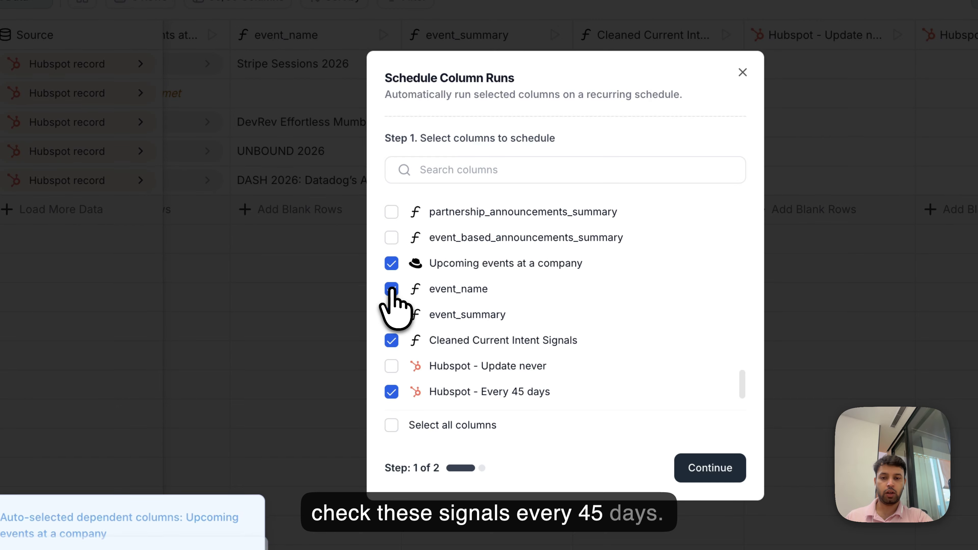
pyautogui.scroll(3, 381, 287)
pyautogui.click(391, 297)
pyautogui.click(391, 272)
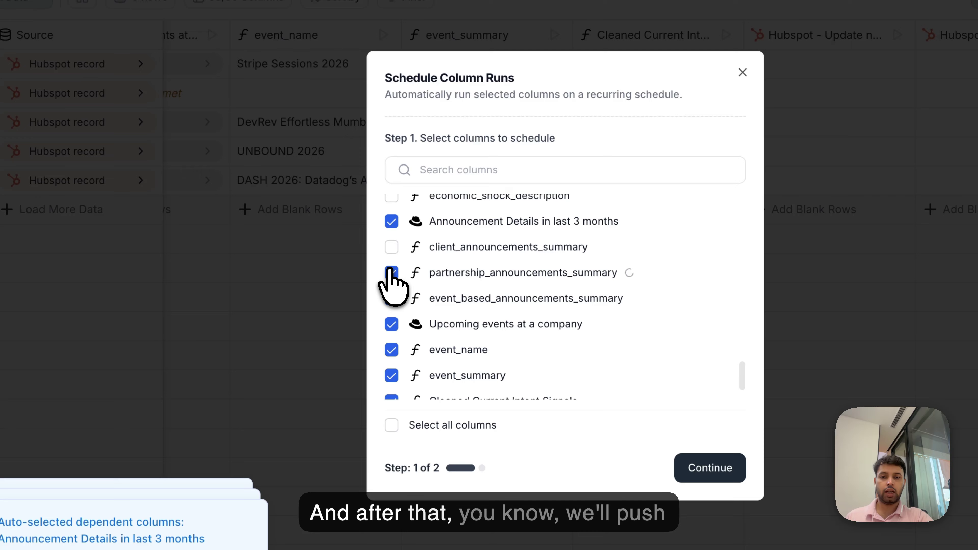
pyautogui.click(391, 247)
pyautogui.scroll(3, 391, 251)
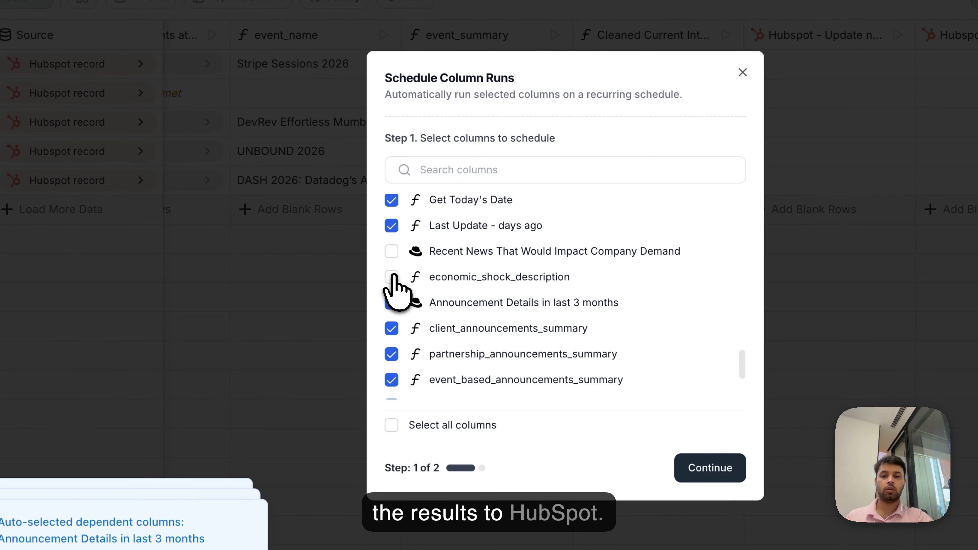
pyautogui.click(391, 277)
pyautogui.scroll(1, 501, 289)
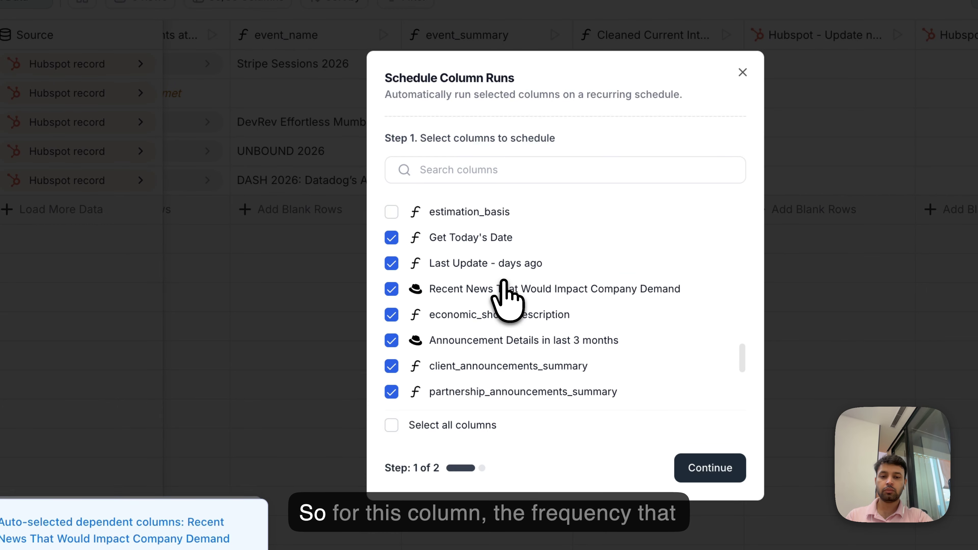
pyautogui.scroll(-5, 504, 281)
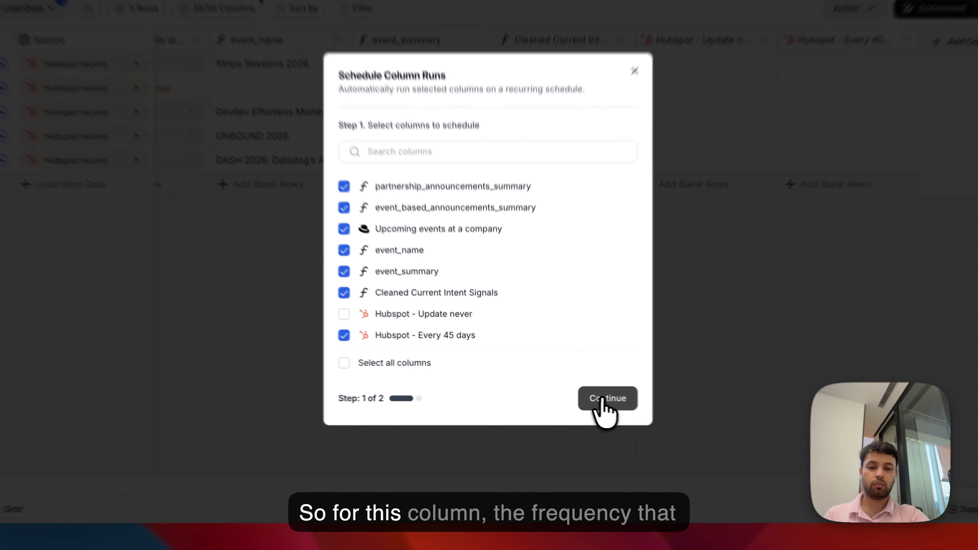
# Set the selected columns to run every Month and schedule the run.
pyautogui.click(579, 394)
pyautogui.click(489, 264)
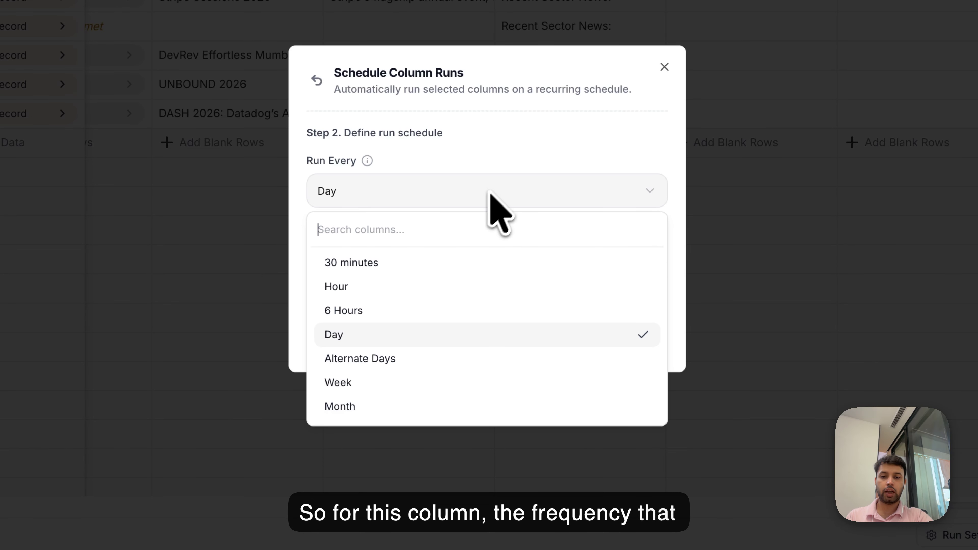
pyautogui.click(360, 406)
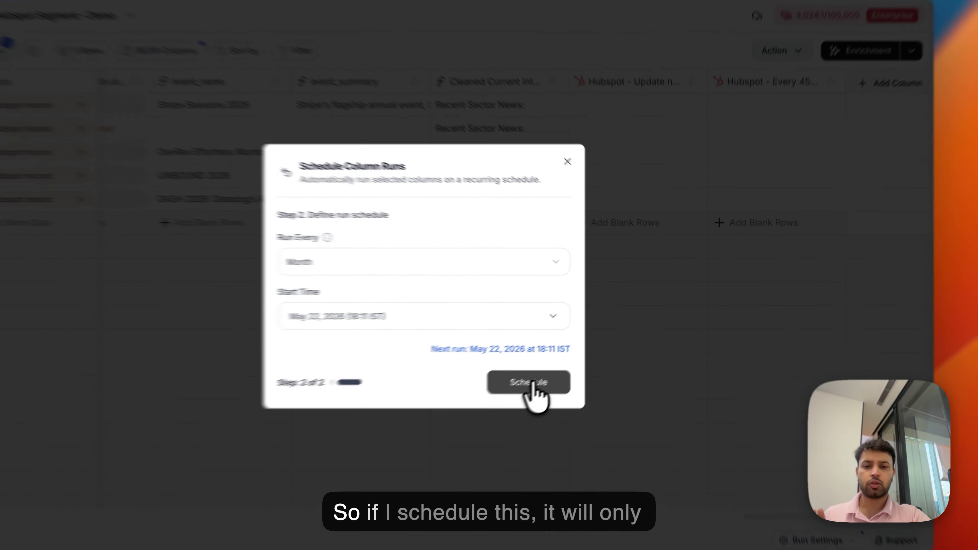
pyautogui.click(569, 357)
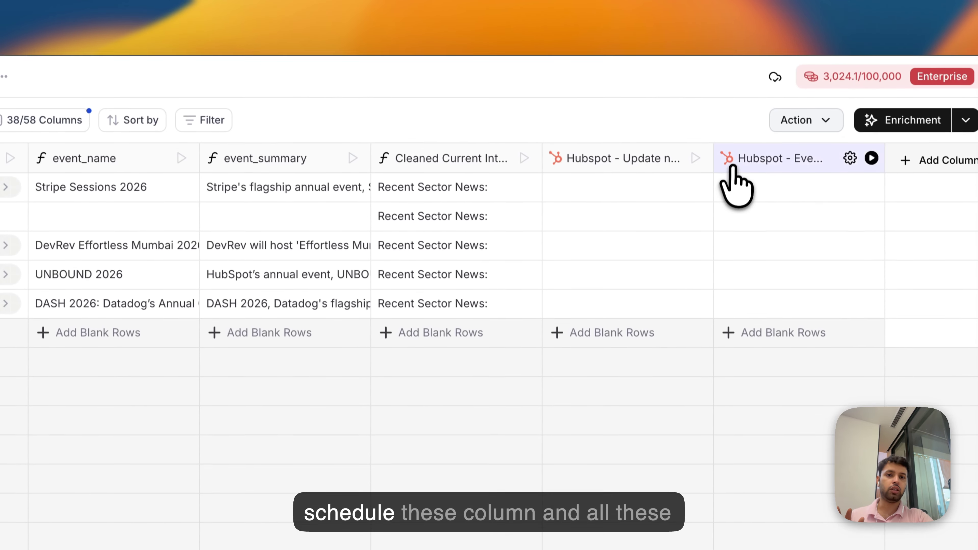
# View the Hubspot - Every 45 days column's settings, and review the upcoming events, announcement and recent news signal columns.
pyautogui.click(753, 166)
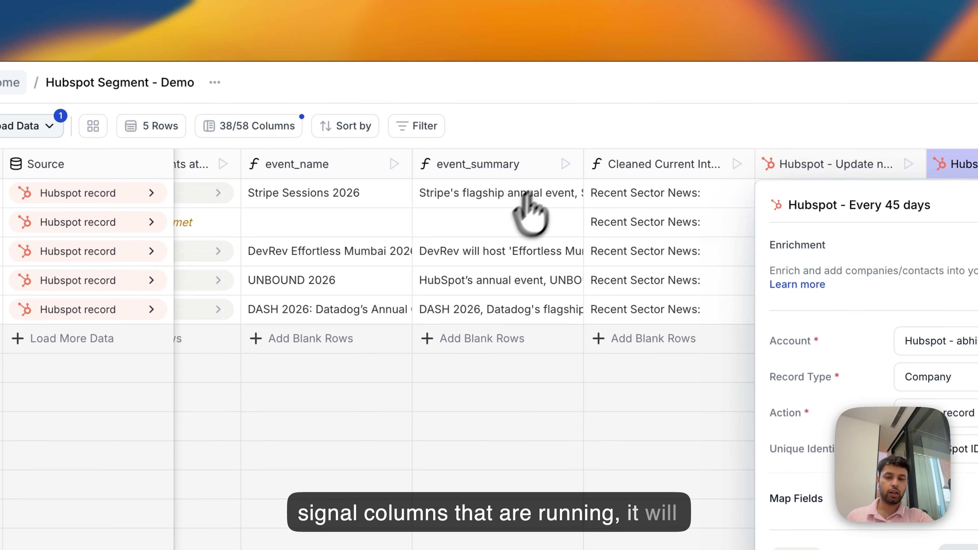
pyautogui.click(508, 251)
pyautogui.hscroll(-10, 508, 251)
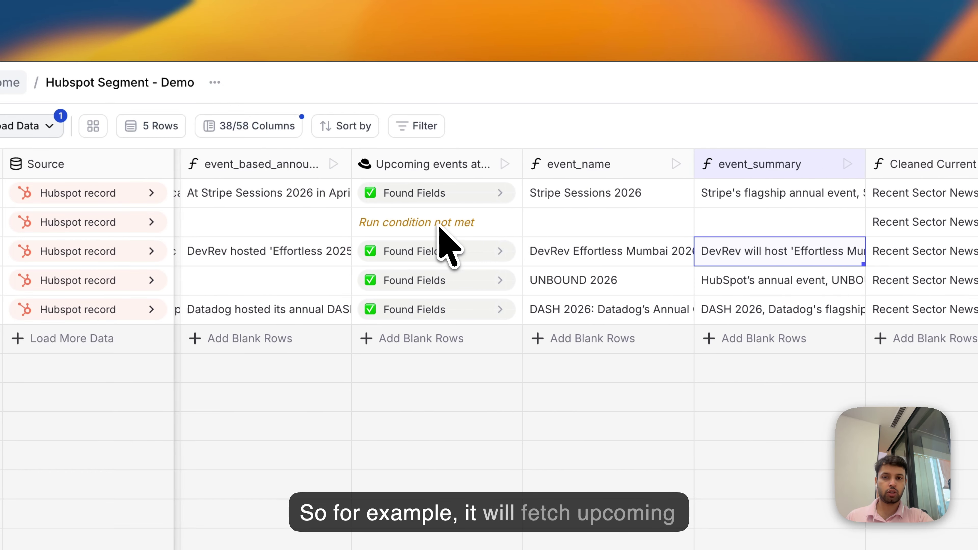
pyautogui.hscroll(-8, 400, 176)
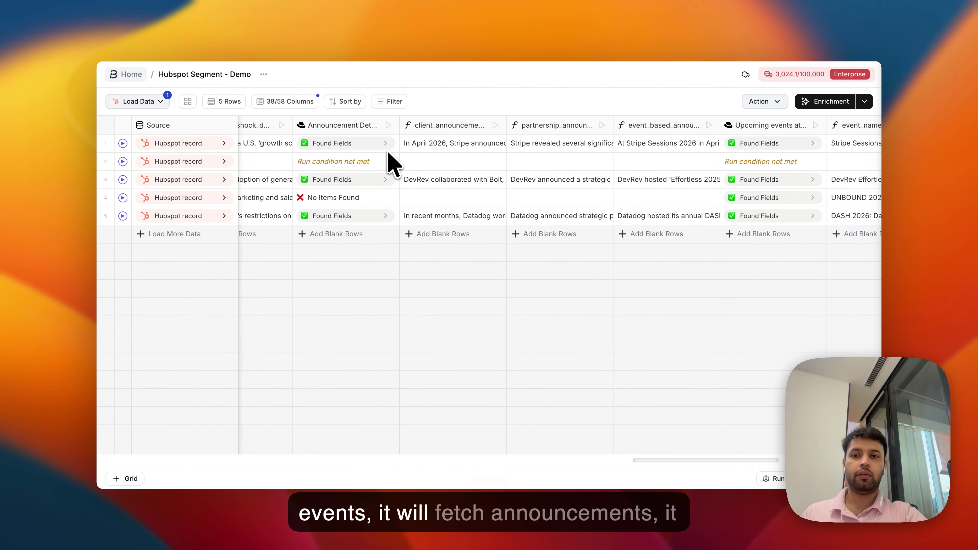
pyautogui.hscroll(-5, 410, 192)
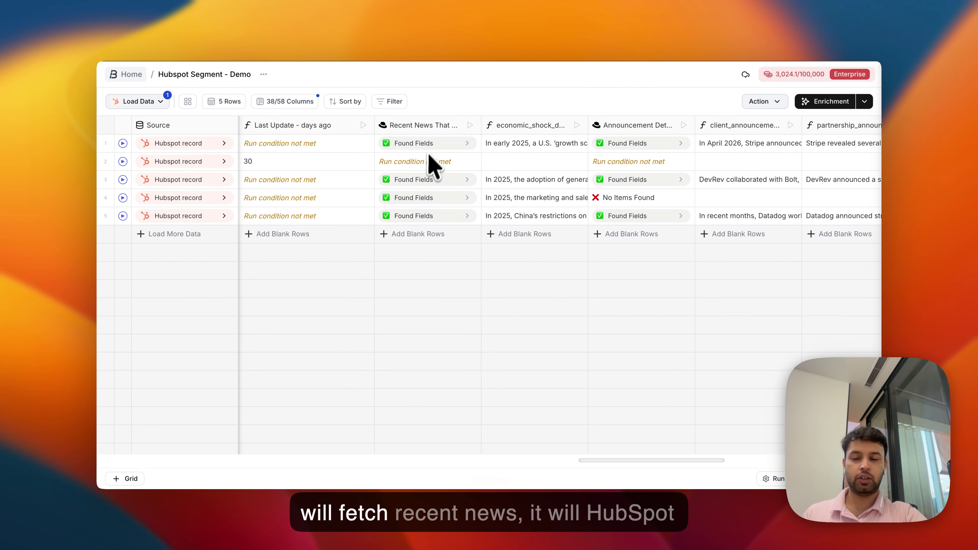
pyautogui.hscroll(-2, 420, 171)
# Review the HubSpot field mappings in the Hubspot - Update never column's settings and close them.
pyautogui.hscroll(15, 423, 175)
pyautogui.click(620, 128)
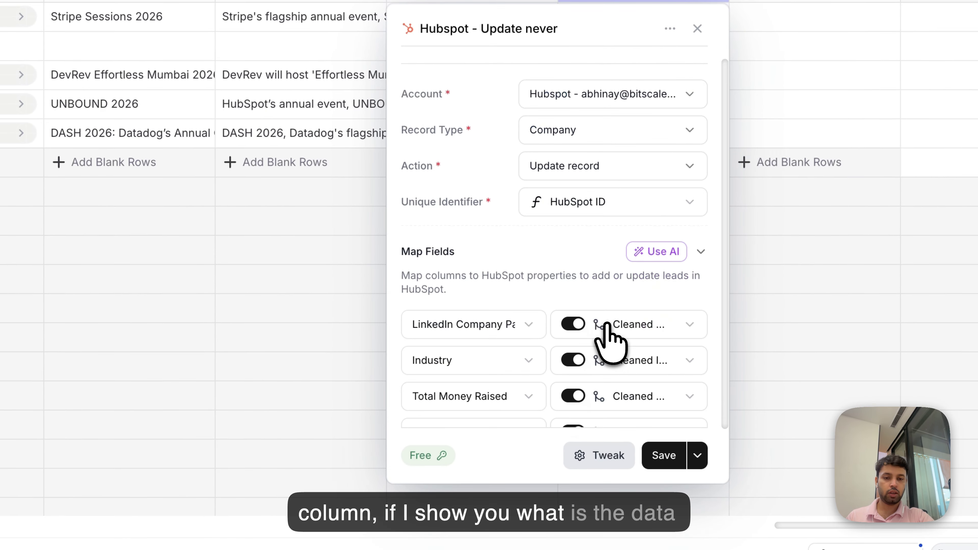
pyautogui.scroll(-2, 606, 325)
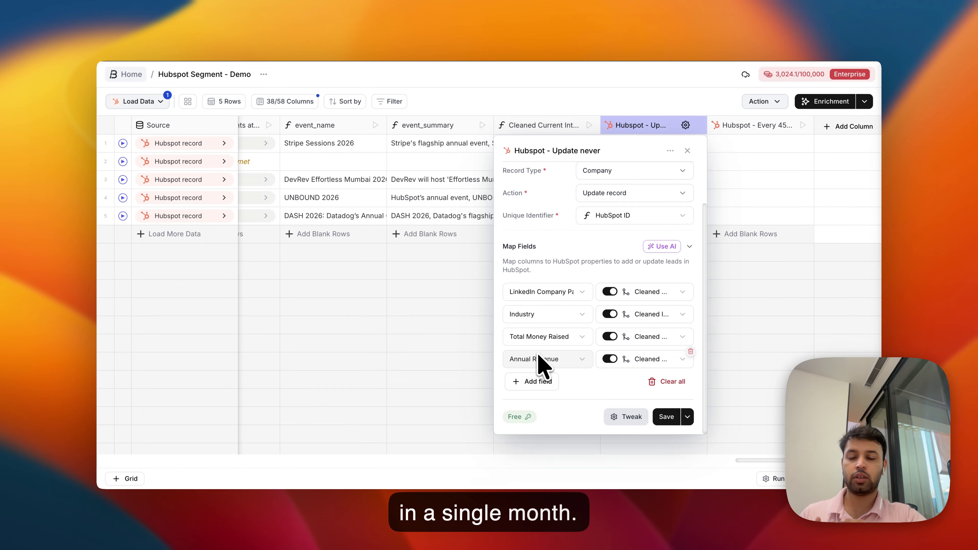
pyautogui.click(640, 104)
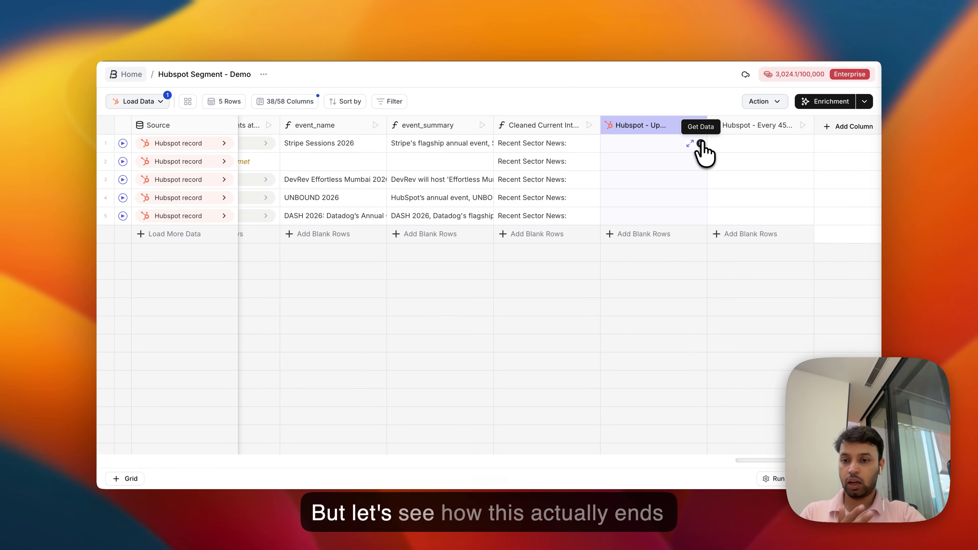
# Run the Hubspot - Update never column for each of the five rows, and run the whole Hubspot - Every 45 days column.
pyautogui.click(700, 144)
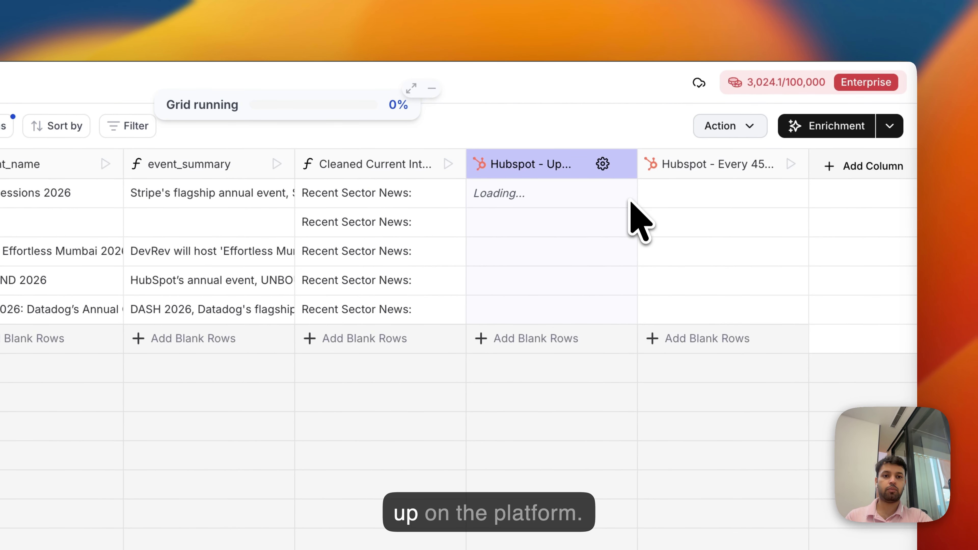
pyautogui.click(626, 223)
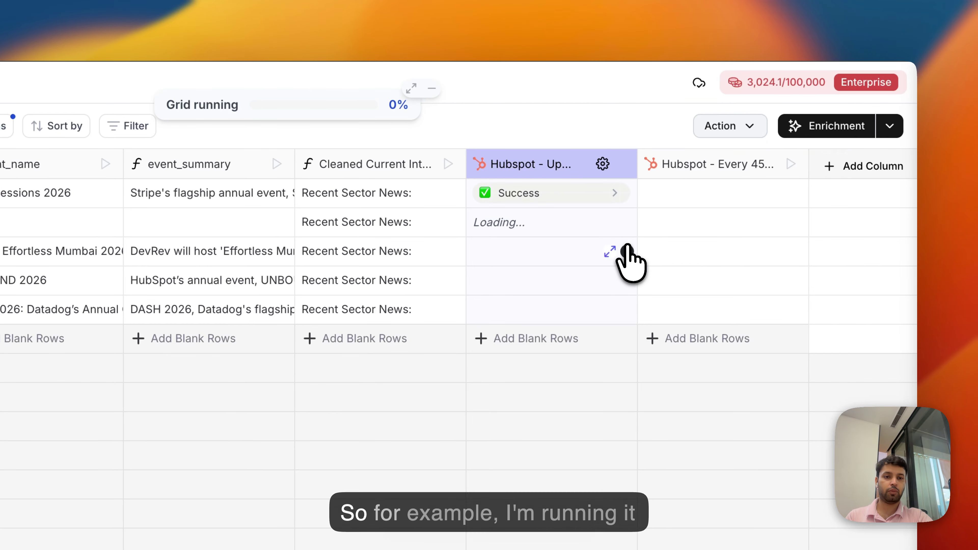
pyautogui.click(627, 251)
pyautogui.click(627, 280)
pyautogui.click(626, 309)
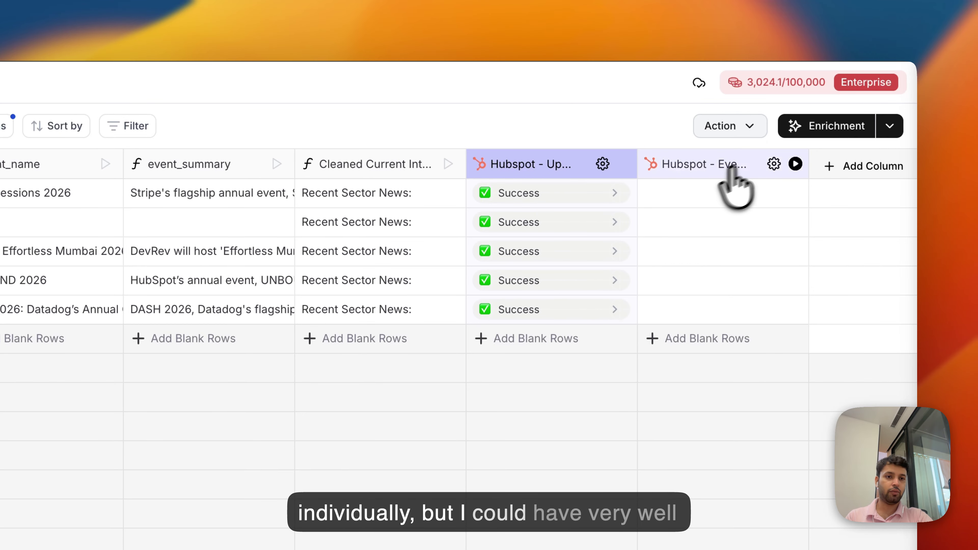
pyautogui.click(795, 164)
pyautogui.click(619, 262)
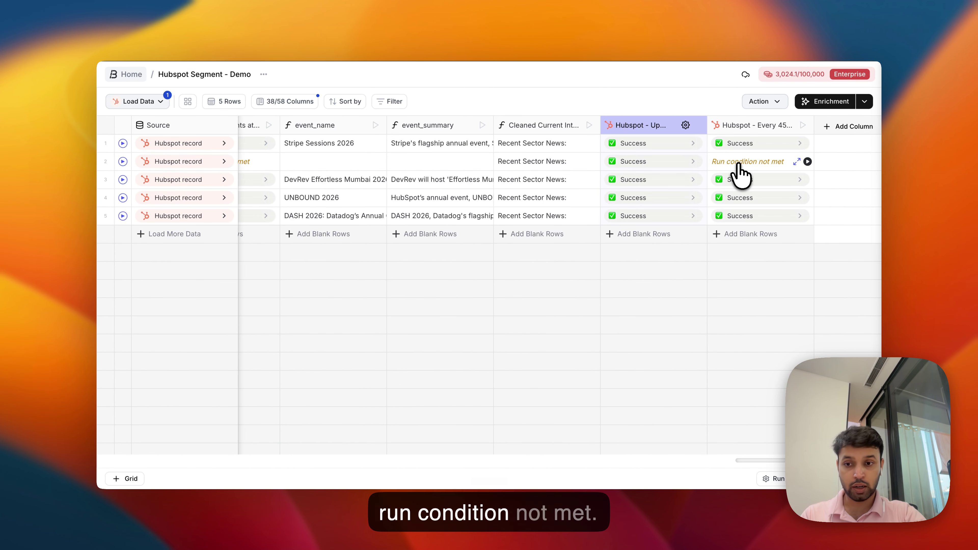
# Examine the Razorpay row's last intent signal date, today's date and Last Update - days ago value against the signal columns' run conditions.
pyautogui.hscroll(-6, 736, 164)
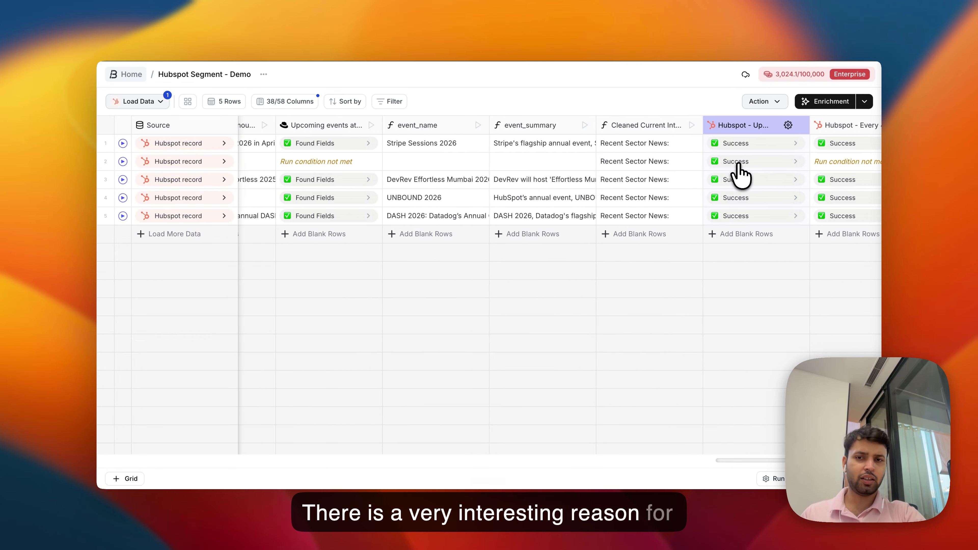
pyautogui.hscroll(-8, 736, 165)
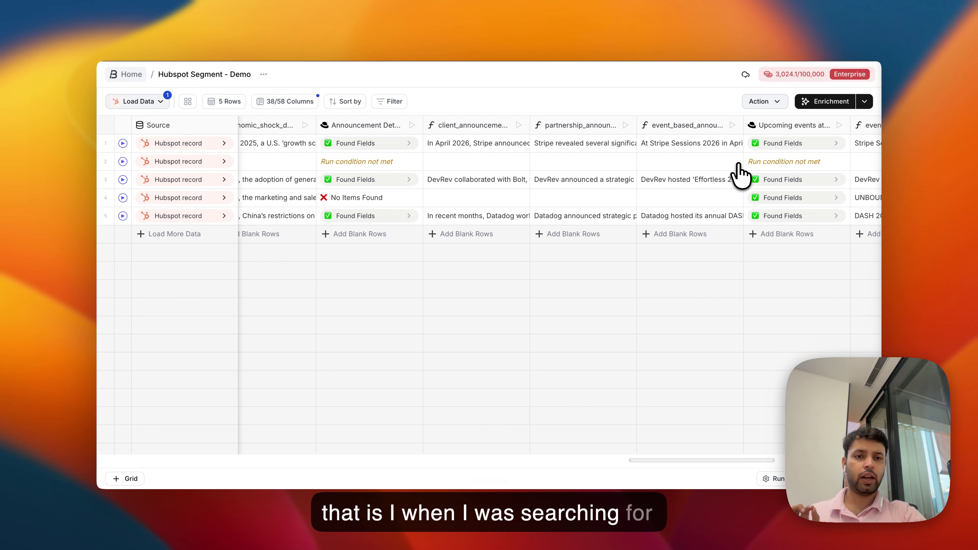
pyautogui.hscroll(-10, 671, 179)
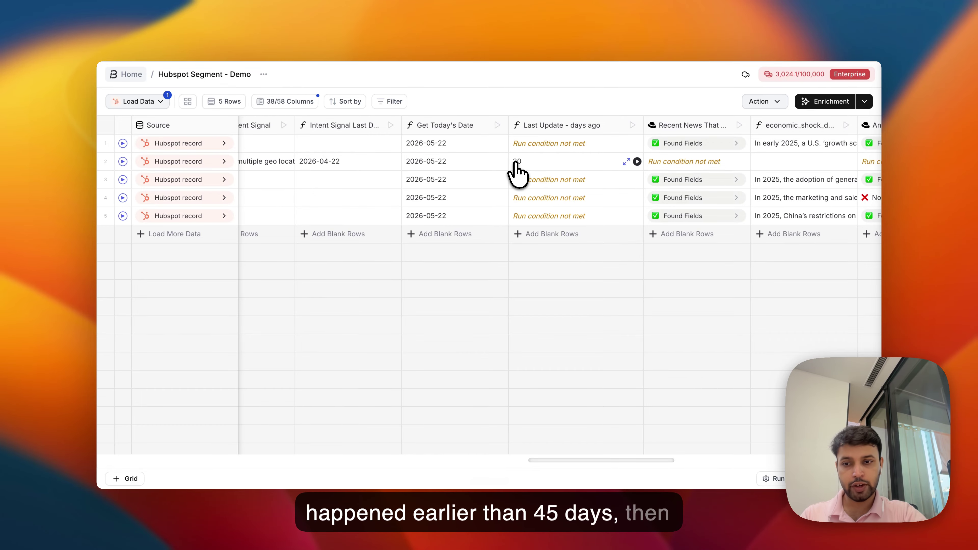
pyautogui.hscroll(-10, 516, 163)
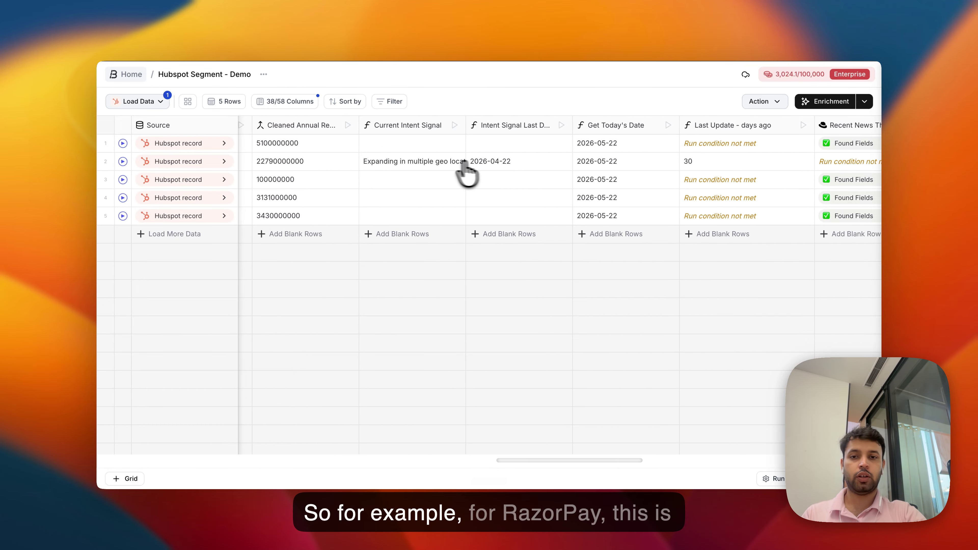
pyautogui.hscroll(-15, 294, 171)
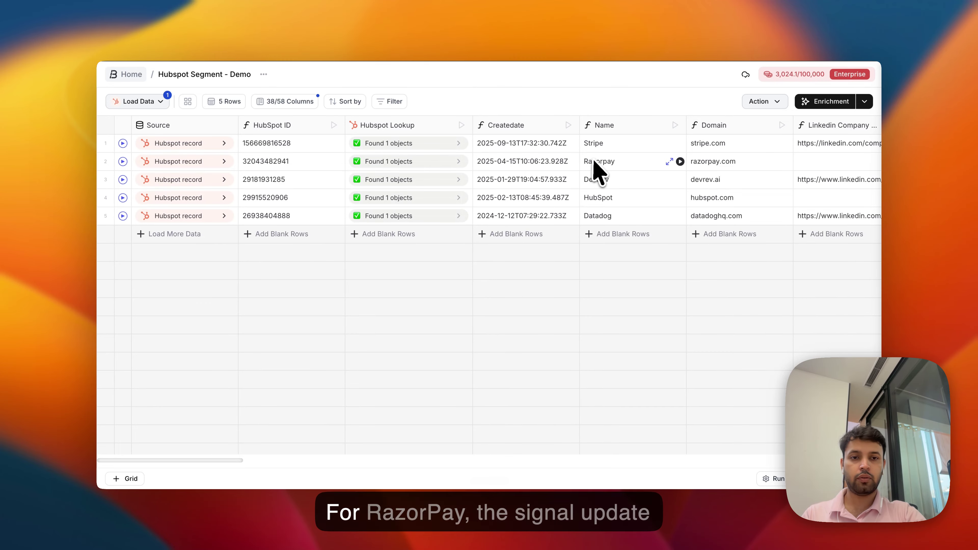
pyautogui.hscroll(10, 599, 170)
pyautogui.hscroll(15, 601, 172)
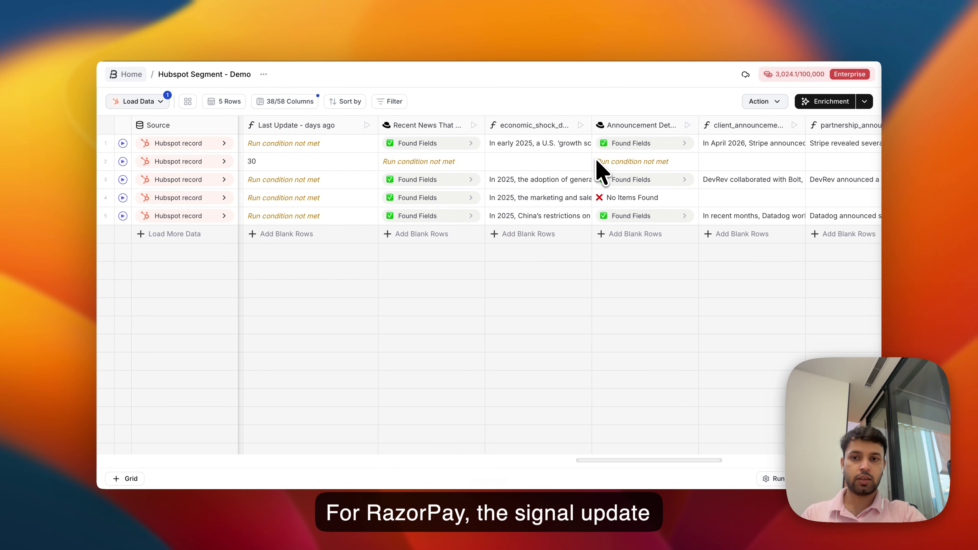
pyautogui.hscroll(-5, 601, 171)
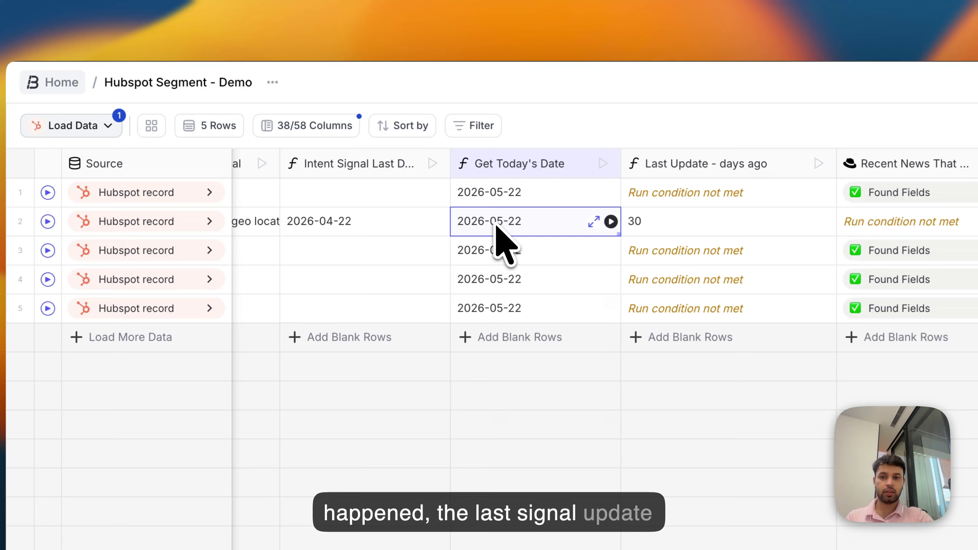
pyautogui.click(314, 182)
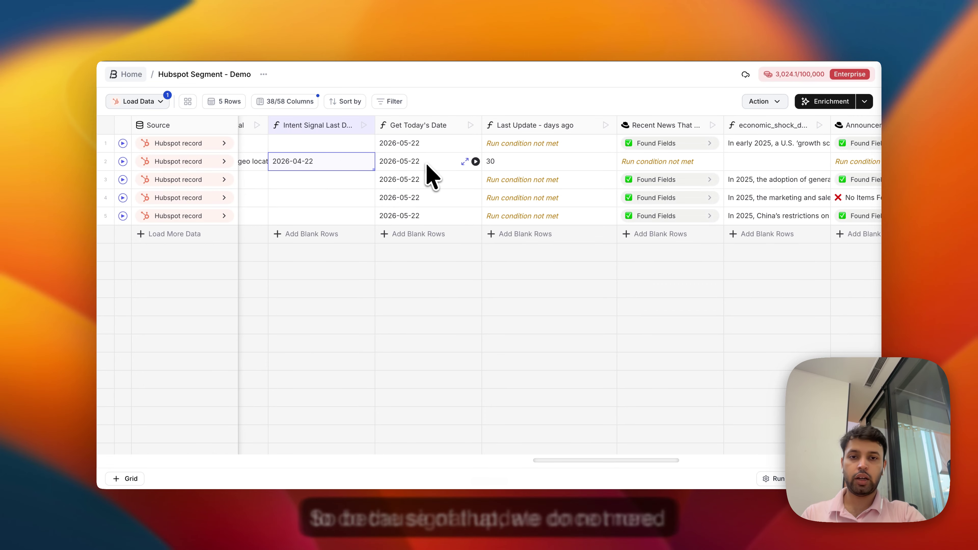
pyautogui.hscroll(5, 579, 172)
pyautogui.hscroll(10, 578, 172)
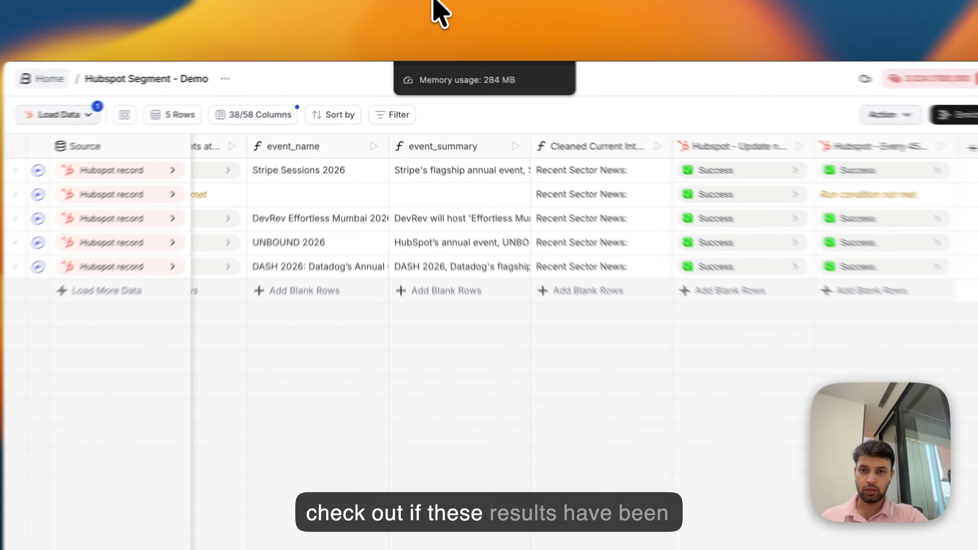
# Switch to the Hubspot <> Bitscale - Company segment in HubSpot and open the HubSpot company record to check its company fields.
pyautogui.click(432, 12)
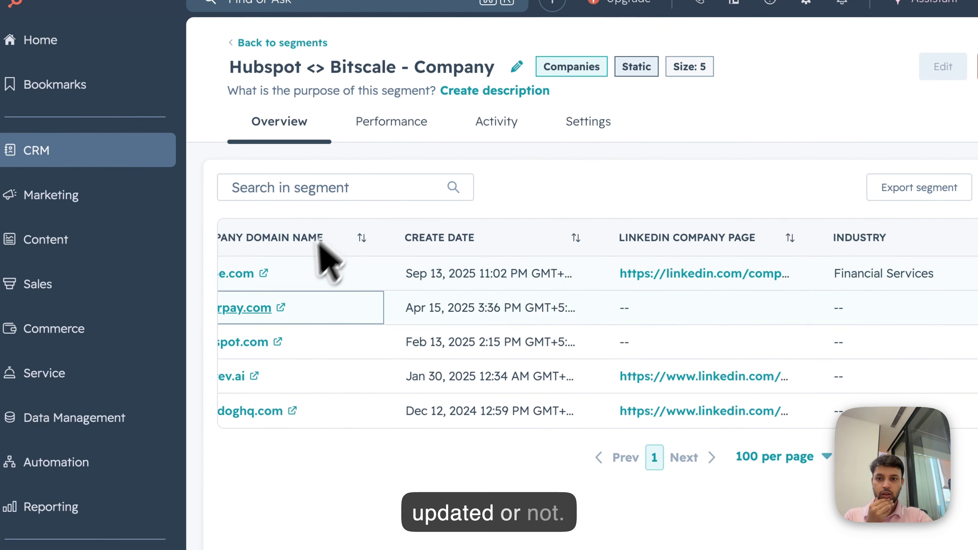
pyautogui.hscroll(-5, 319, 270)
pyautogui.click(325, 340)
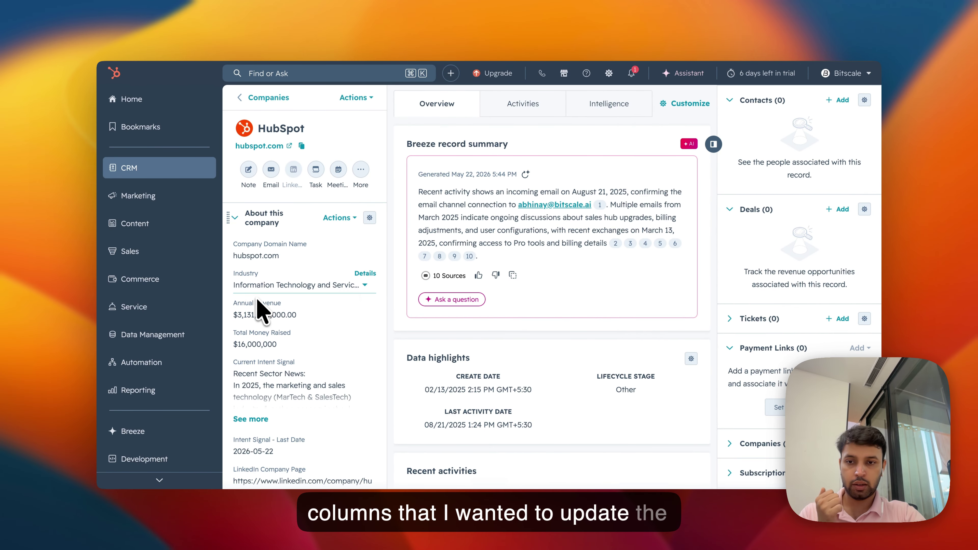
pyautogui.scroll(-2, 264, 345)
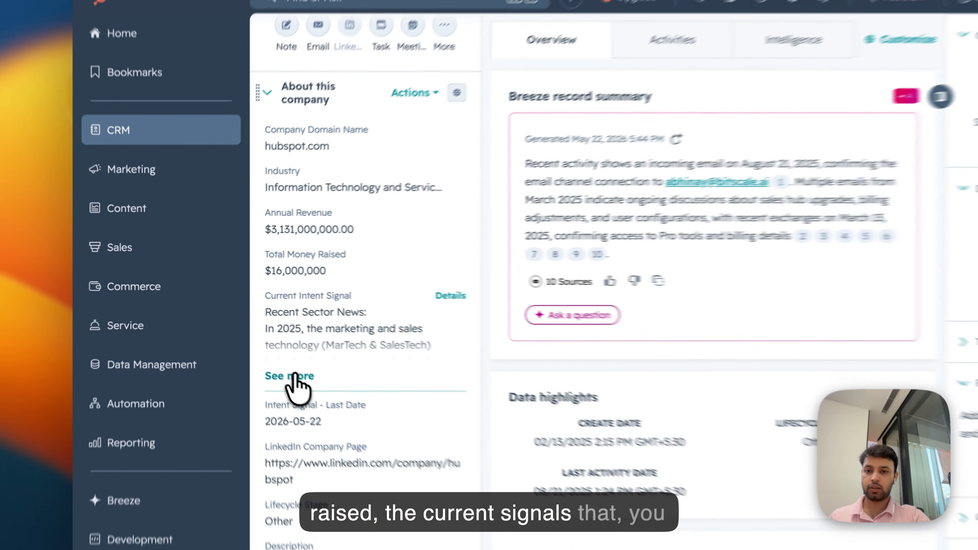
# Expand the Current Intent Signal field in the company details and review its full text and the Intent Signal - Last Date.
pyautogui.click(247, 342)
pyautogui.scroll(-5, 292, 351)
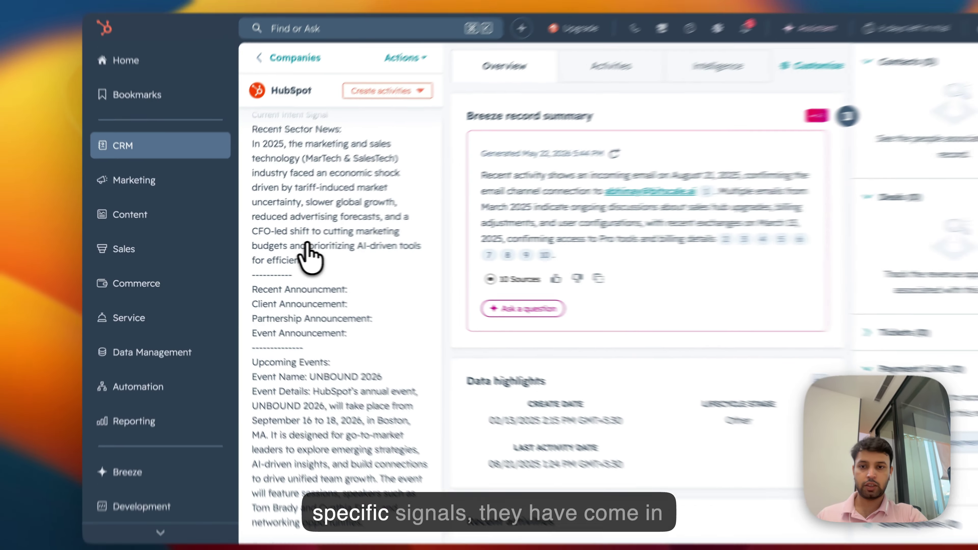
pyautogui.scroll(-5, 352, 322)
pyautogui.scroll(4, 352, 323)
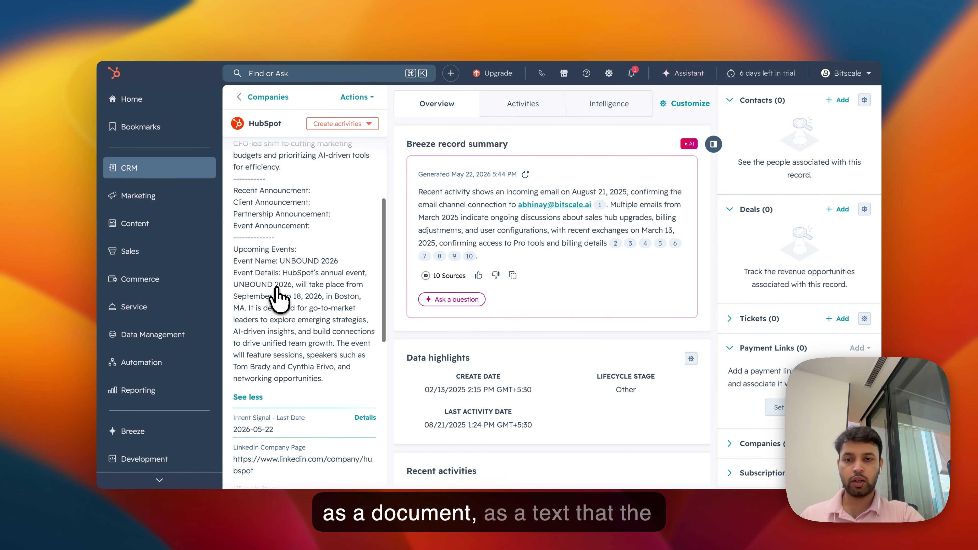
pyautogui.scroll(1, 278, 297)
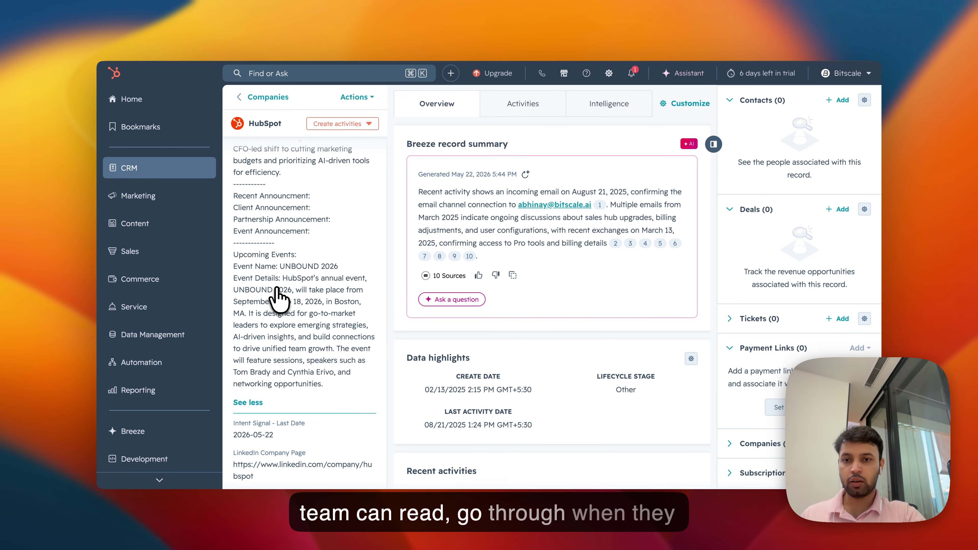
pyautogui.scroll(-5, 278, 297)
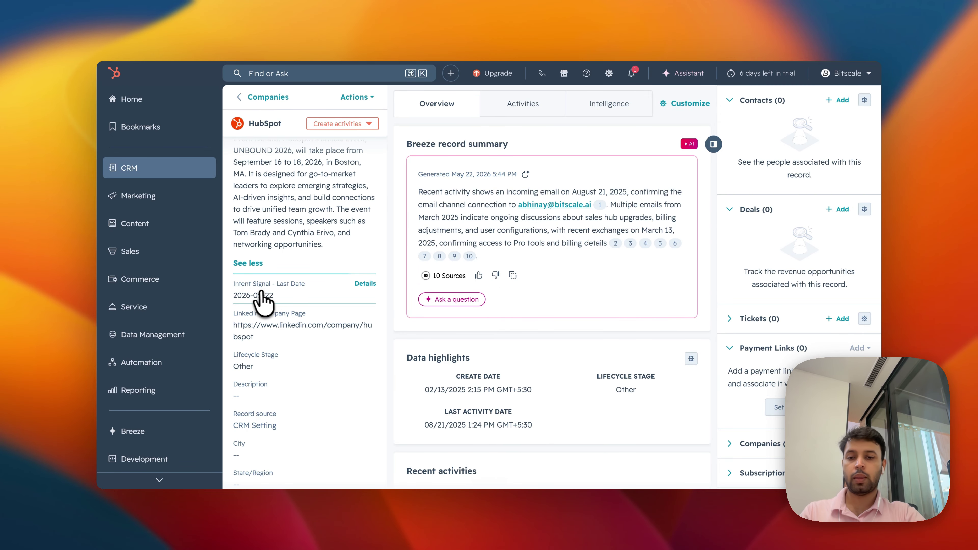